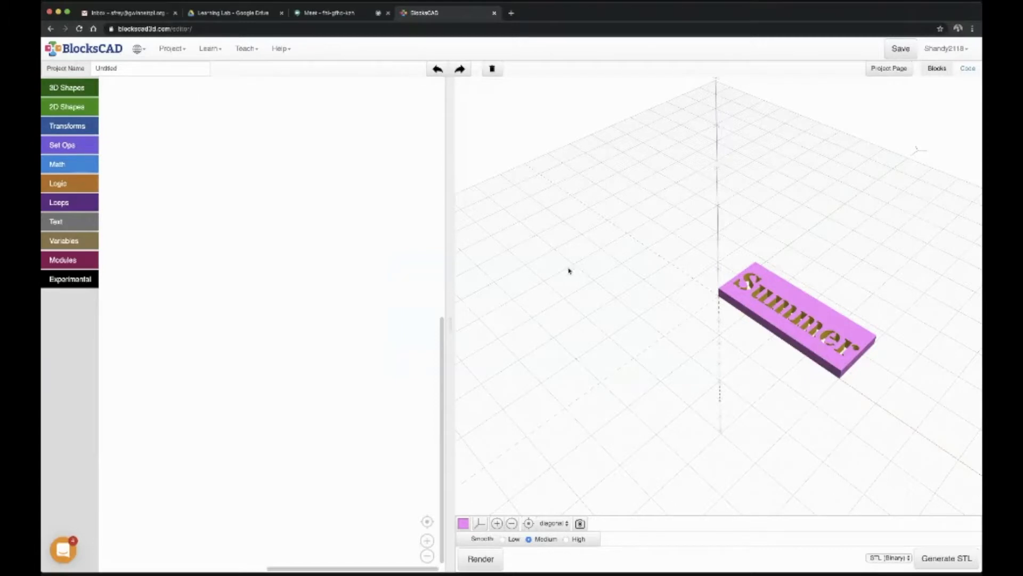
{"action": "left_click_drag", "start_coordinate": [697, 304], "coordinate": [697, 318]}
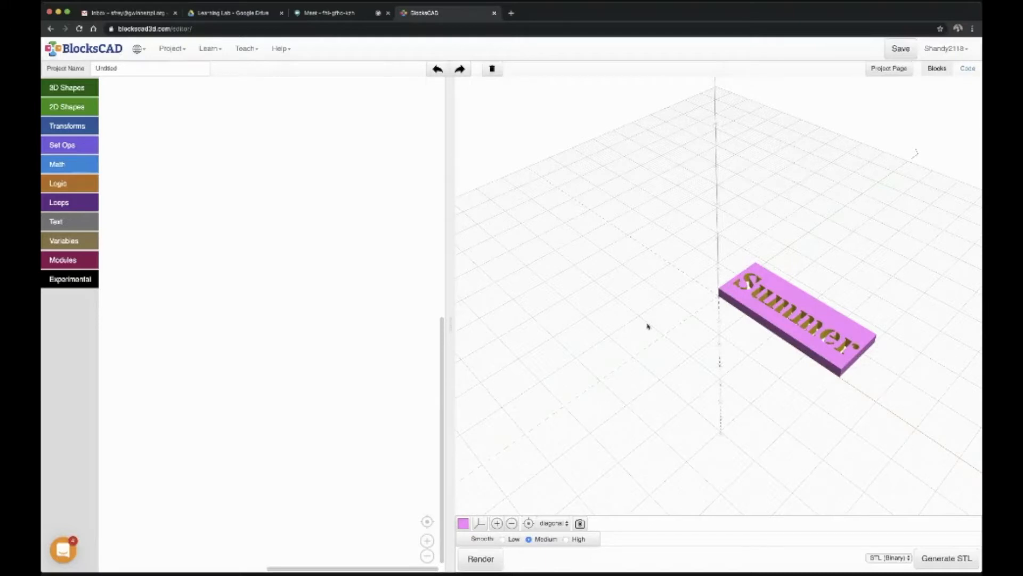
{"action": "left_click_drag", "start_coordinate": [733, 376], "coordinate": [708, 354]}
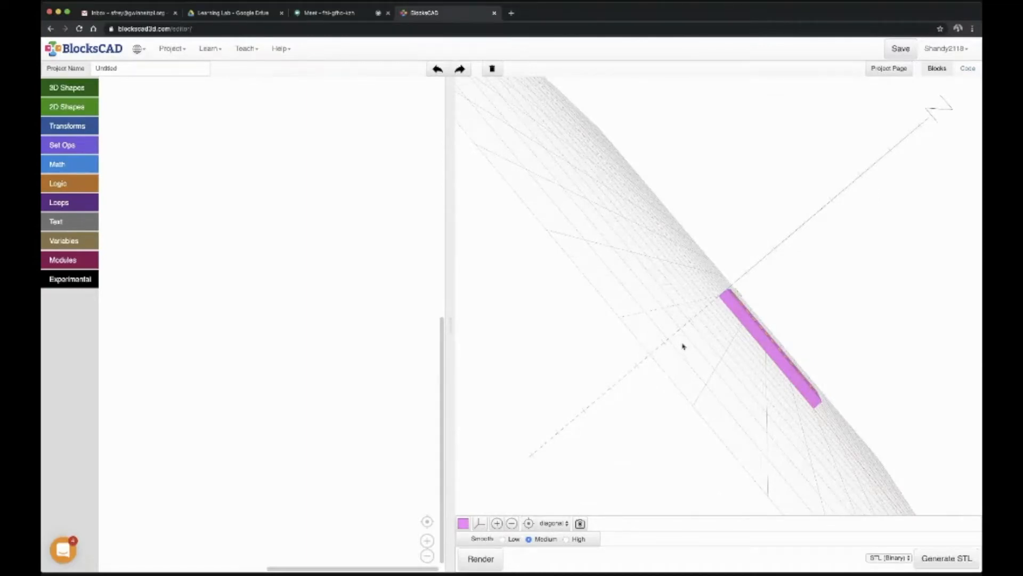
{"action": "left_click", "coordinate": [529, 524]}
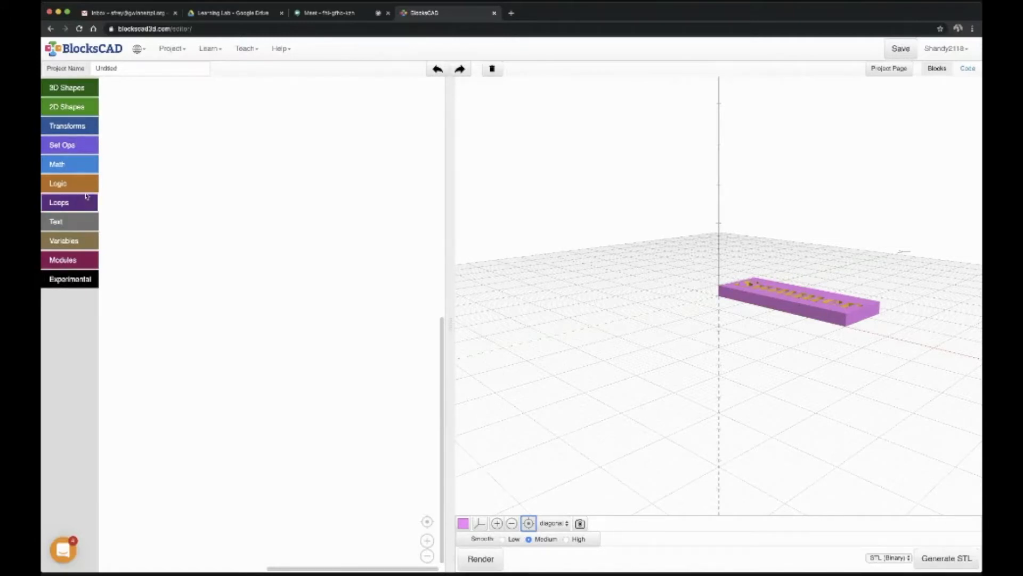
{"action": "left_click", "coordinate": [60, 88]}
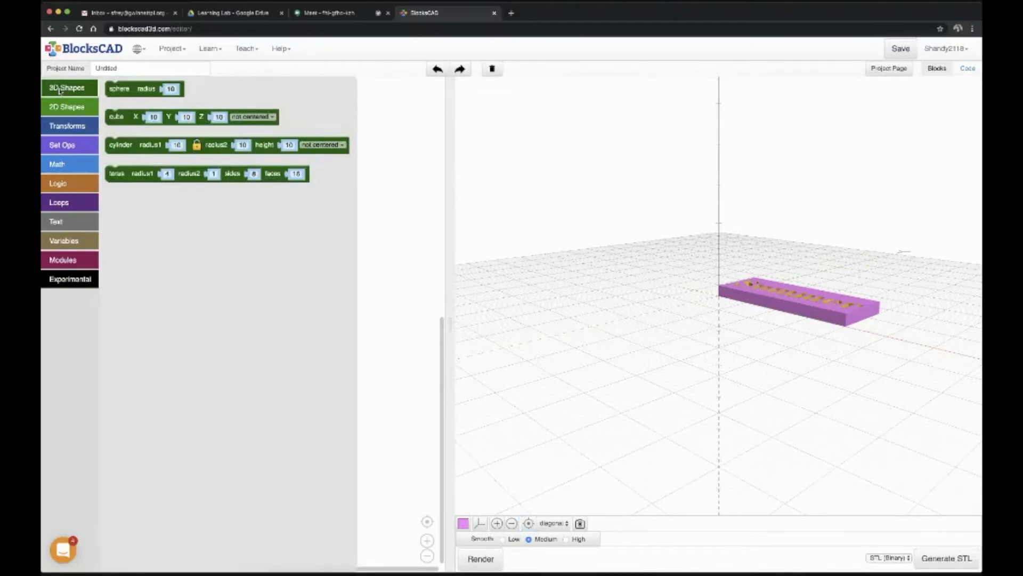
{"action": "left_click", "coordinate": [60, 89]}
{"action": "left_click", "coordinate": [69, 127]}
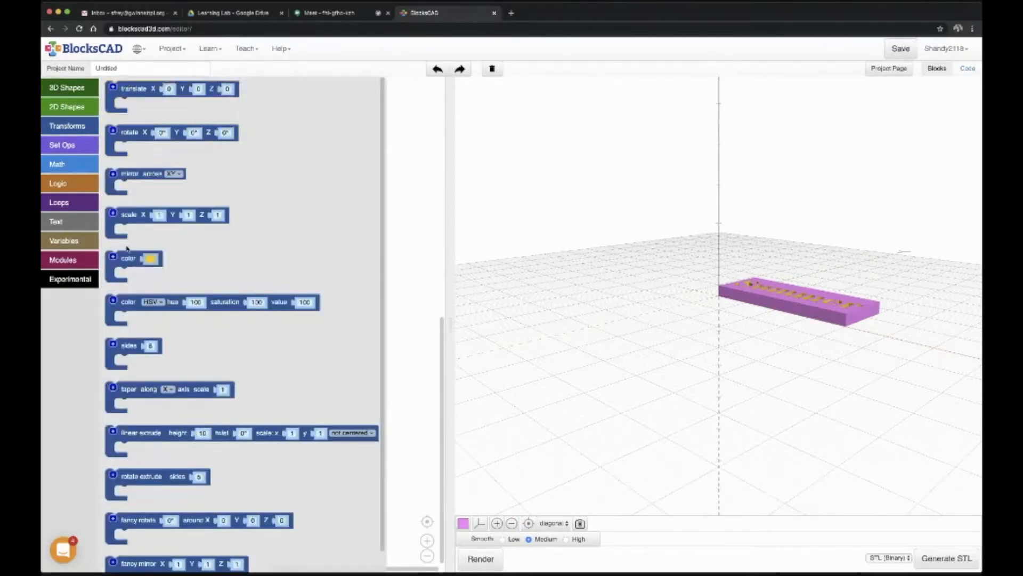
{"action": "left_click", "coordinate": [79, 130]}
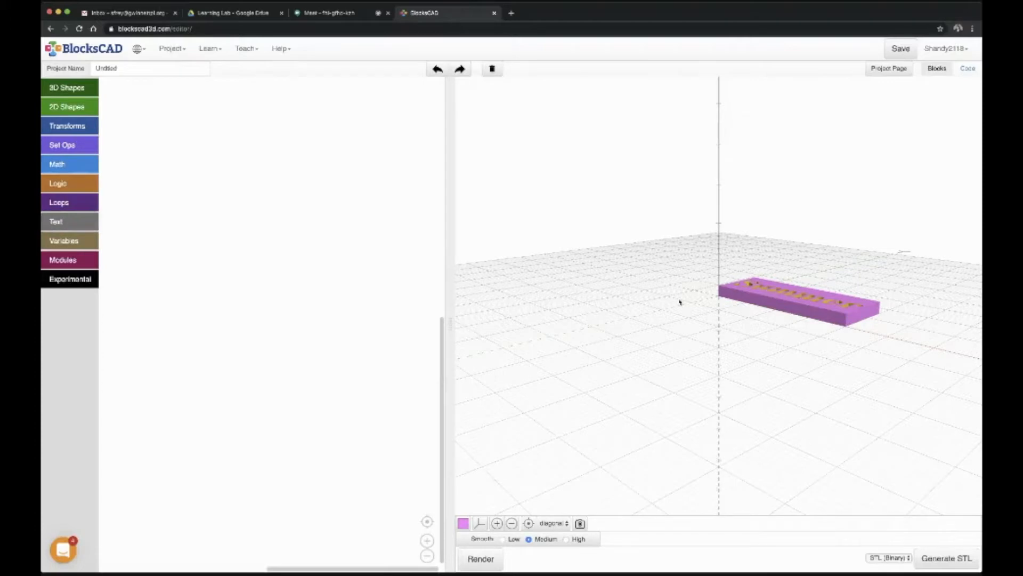
{"action": "left_click_drag", "start_coordinate": [762, 334], "coordinate": [770, 402]}
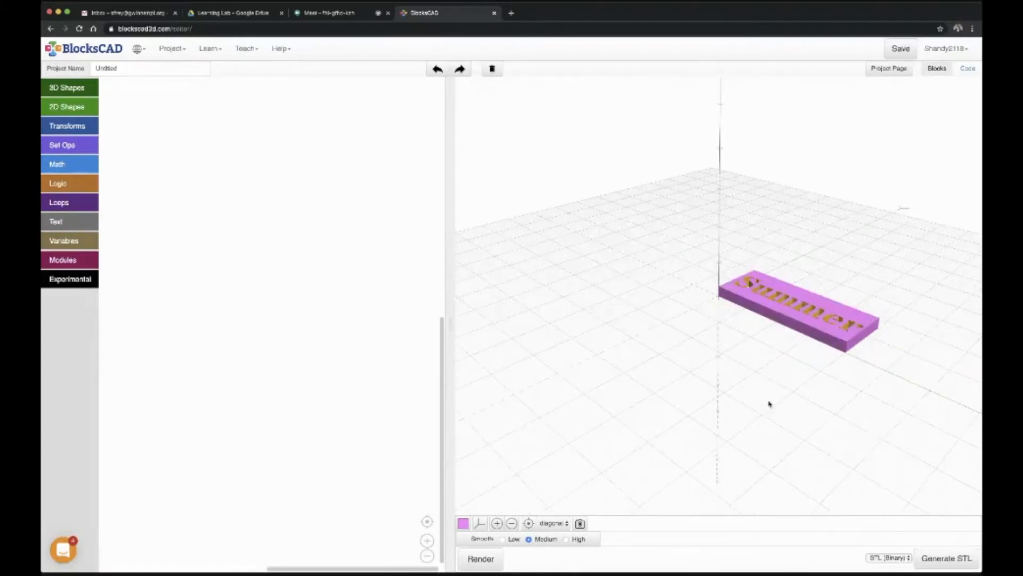
Step: Clear the old rendered model by rendering the empty workspace, add a default 10 × 10 × 10 cube block, and render it
{"action": "left_click", "coordinate": [492, 558]}
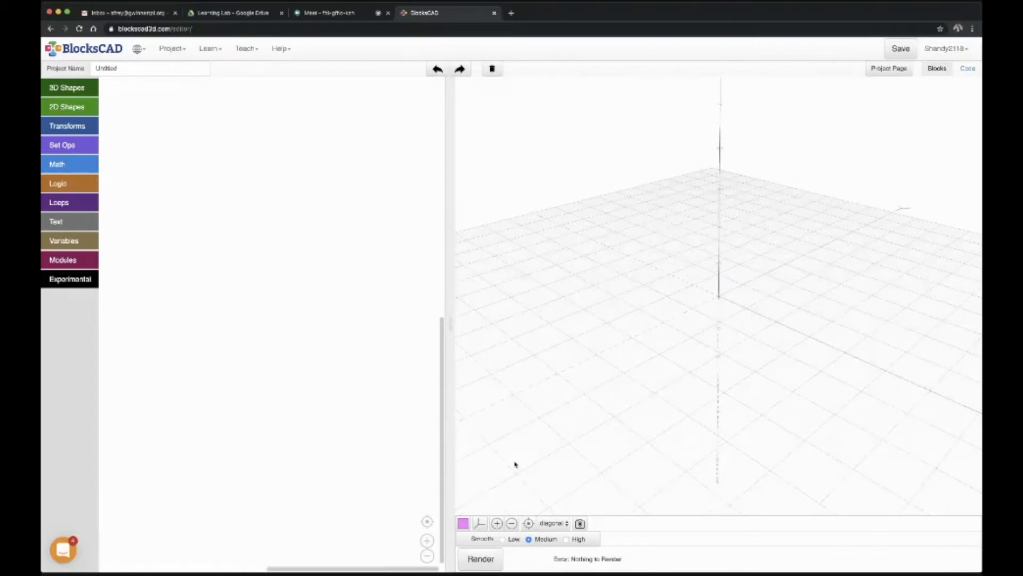
{"action": "left_click", "coordinate": [75, 96]}
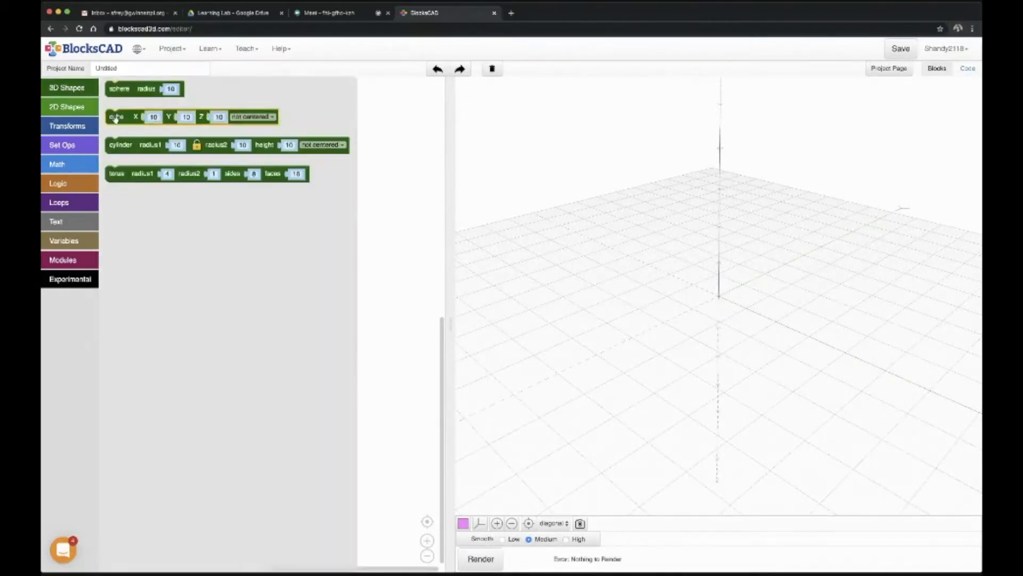
{"action": "left_click_drag", "start_coordinate": [115, 119], "coordinate": [171, 229]}
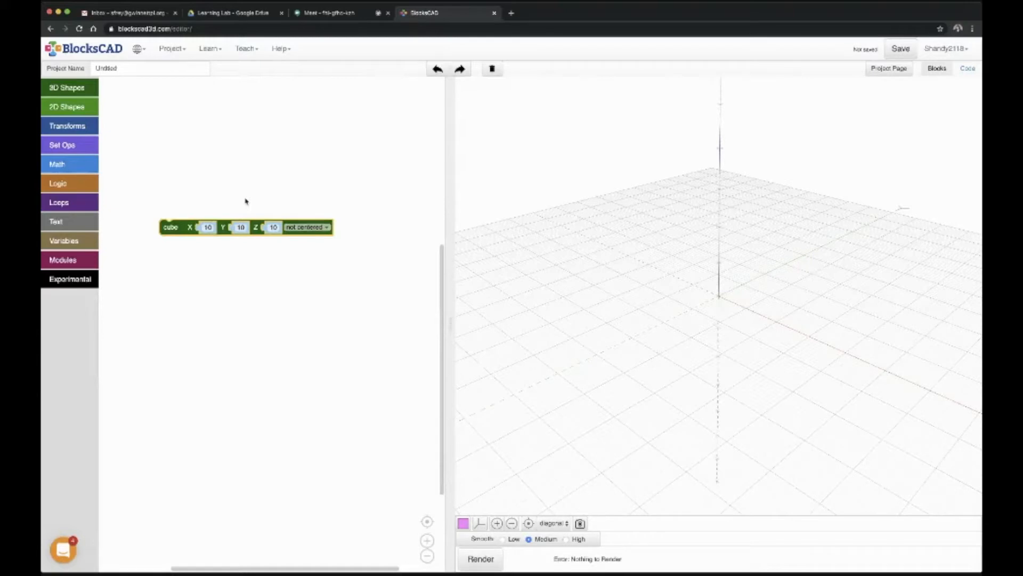
{"action": "left_click", "coordinate": [496, 564]}
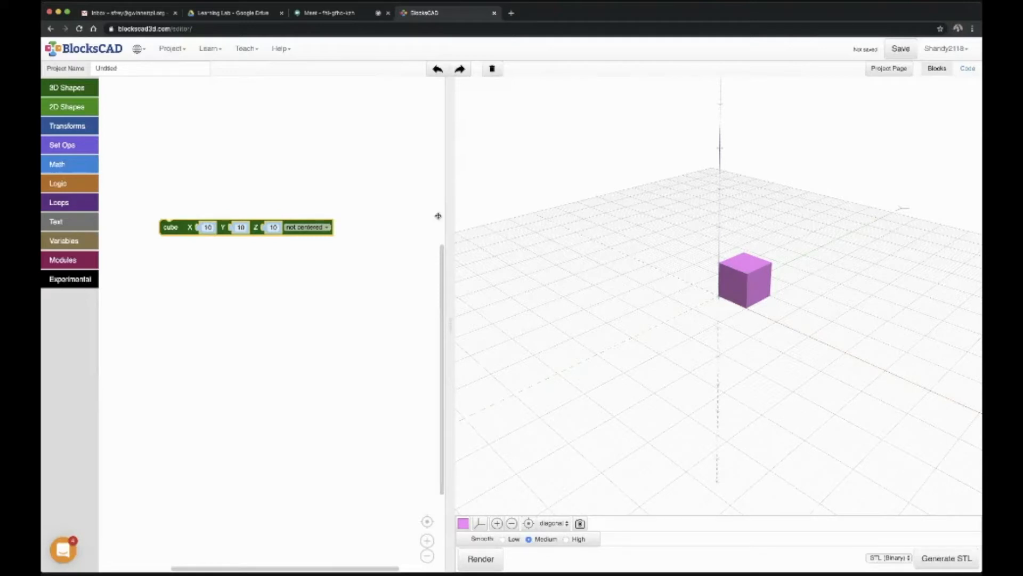
Step: Resize the cube into a flat plate with X 35, Y 15 and Z 3, and render it
{"action": "left_click", "coordinate": [214, 228]}
{"action": "type", "text": "35"}
{"action": "left_click", "coordinate": [241, 227]}
{"action": "type", "text": "15"}
{"action": "left_click", "coordinate": [272, 227]}
{"action": "type", "text": "5"}
{"action": "left_click", "coordinate": [497, 559]}
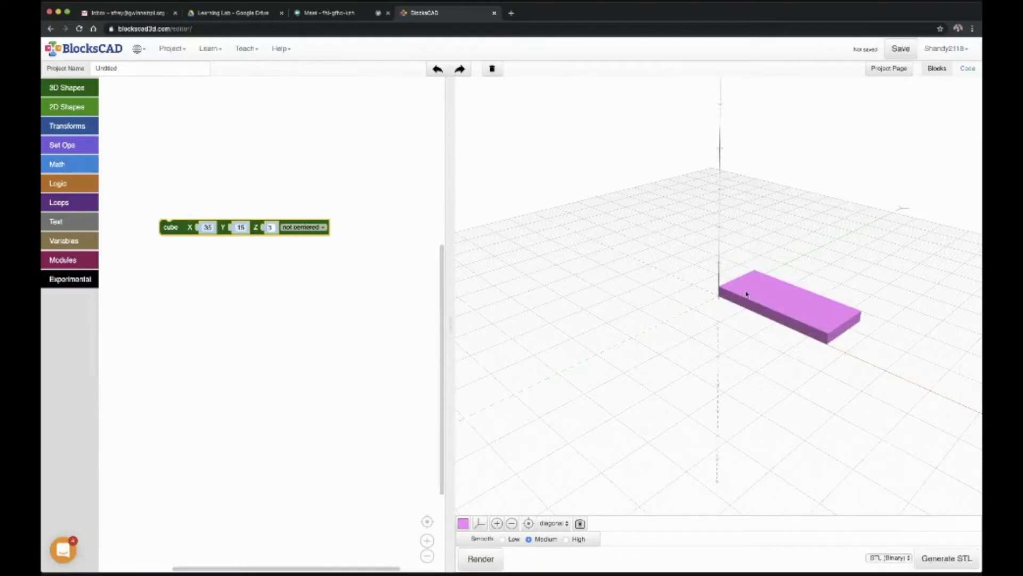
{"action": "left_click_drag", "start_coordinate": [746, 297], "coordinate": [759, 342]}
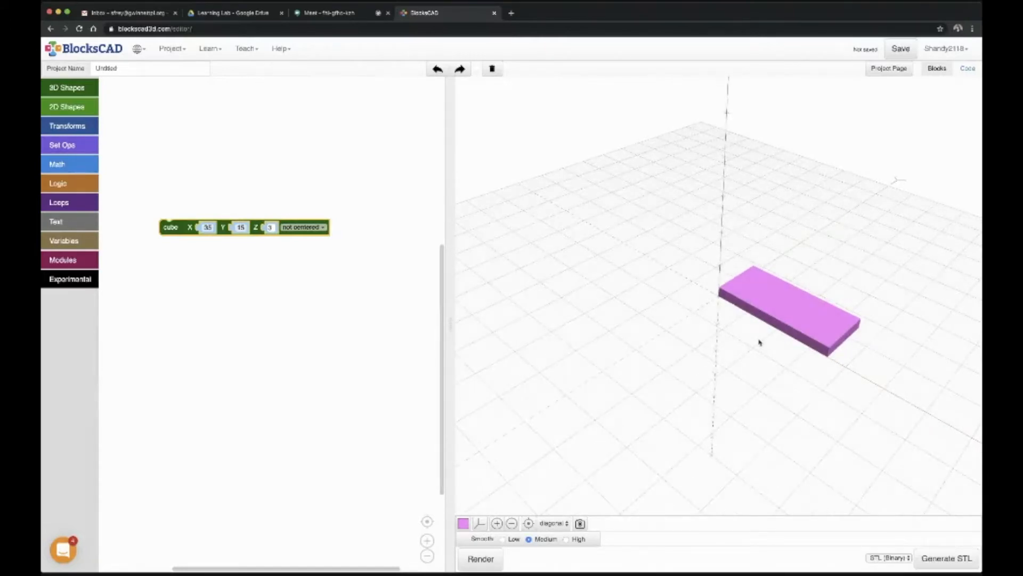
{"action": "left_click_drag", "start_coordinate": [792, 358], "coordinate": [710, 302]}
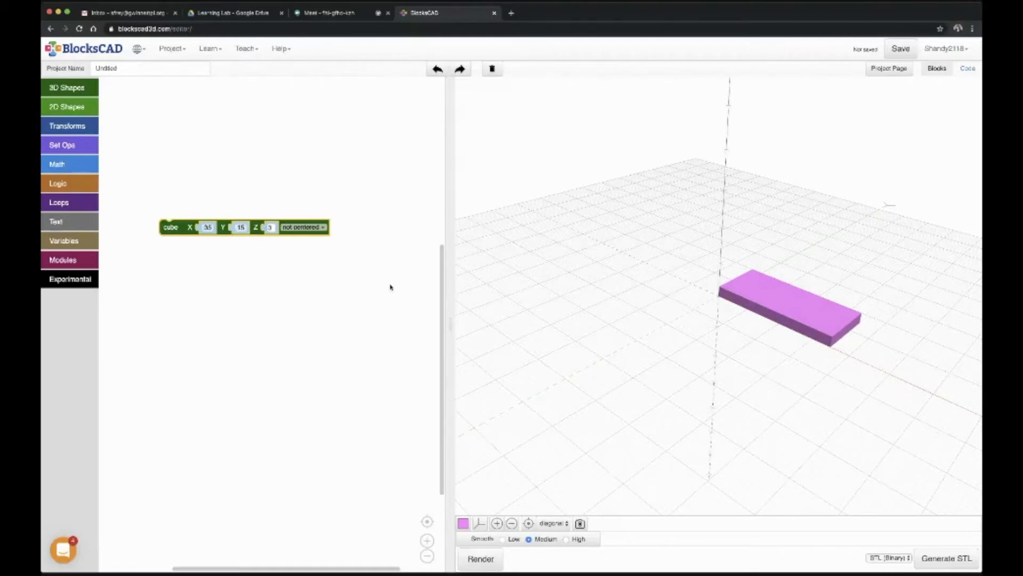
Step: Add a 3D text block below the cube block, set its thickness to 5, and render the model
{"action": "left_click_drag", "start_coordinate": [179, 228], "coordinate": [183, 229]}
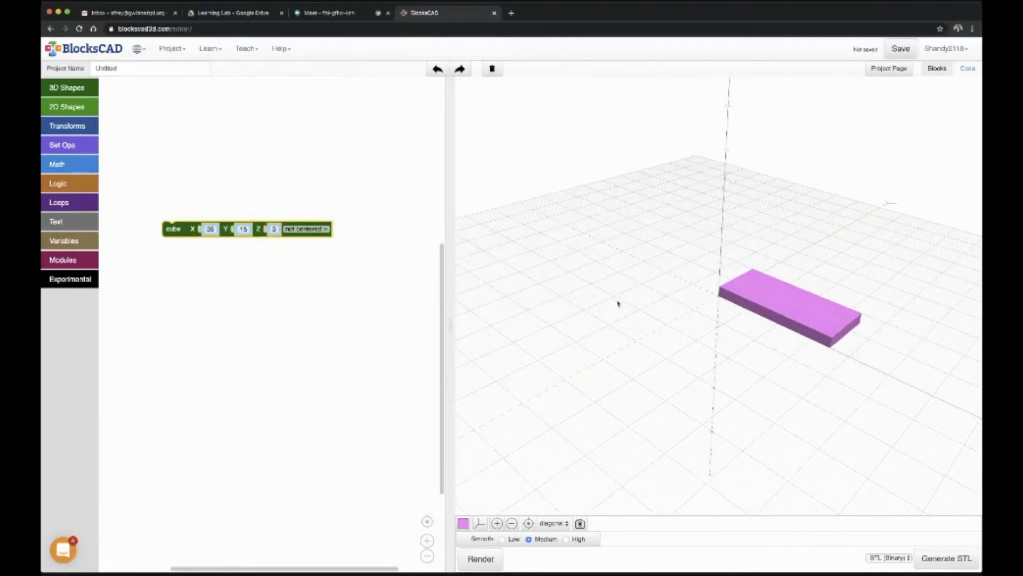
{"action": "left_click_drag", "start_coordinate": [618, 303], "coordinate": [624, 322]}
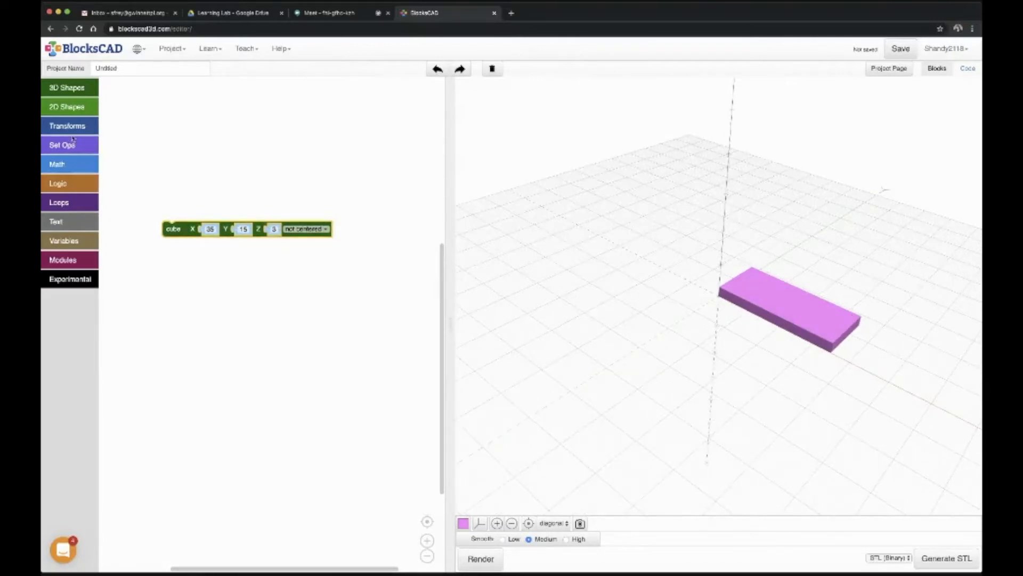
{"action": "left_click", "coordinate": [60, 224]}
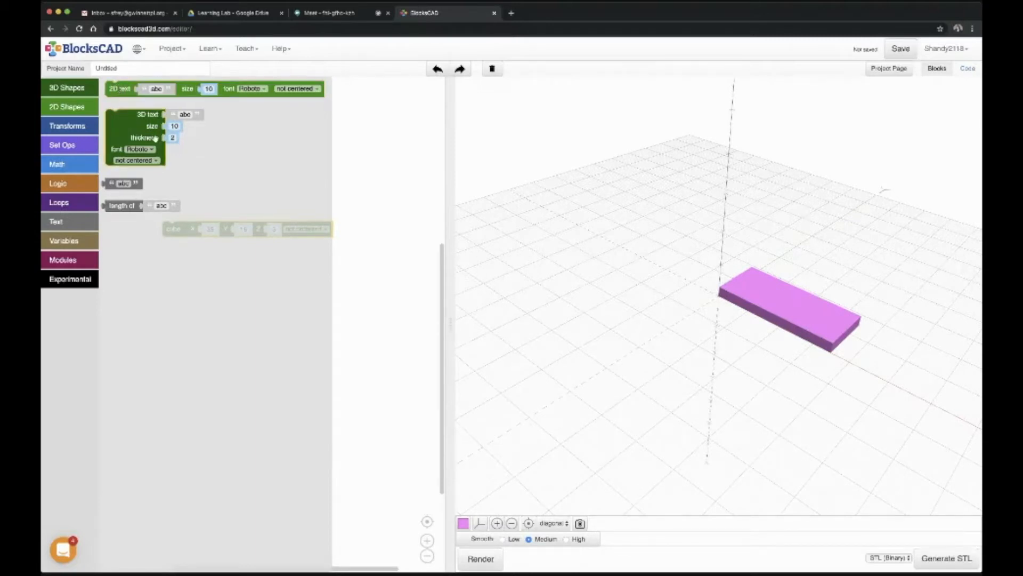
{"action": "left_click_drag", "start_coordinate": [148, 128], "coordinate": [193, 306]}
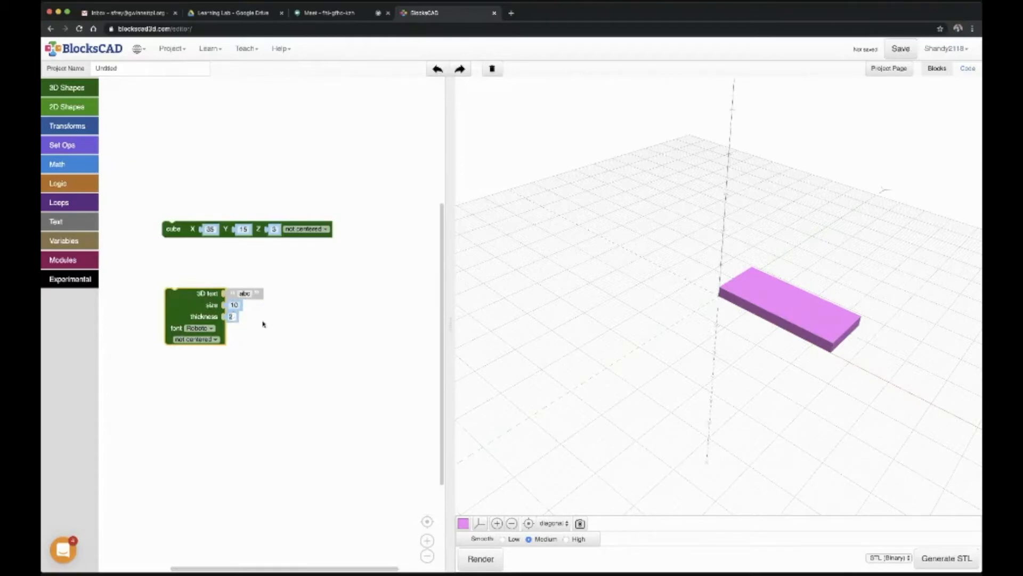
{"action": "type", "text": "5"}
{"action": "left_click", "coordinate": [471, 560]}
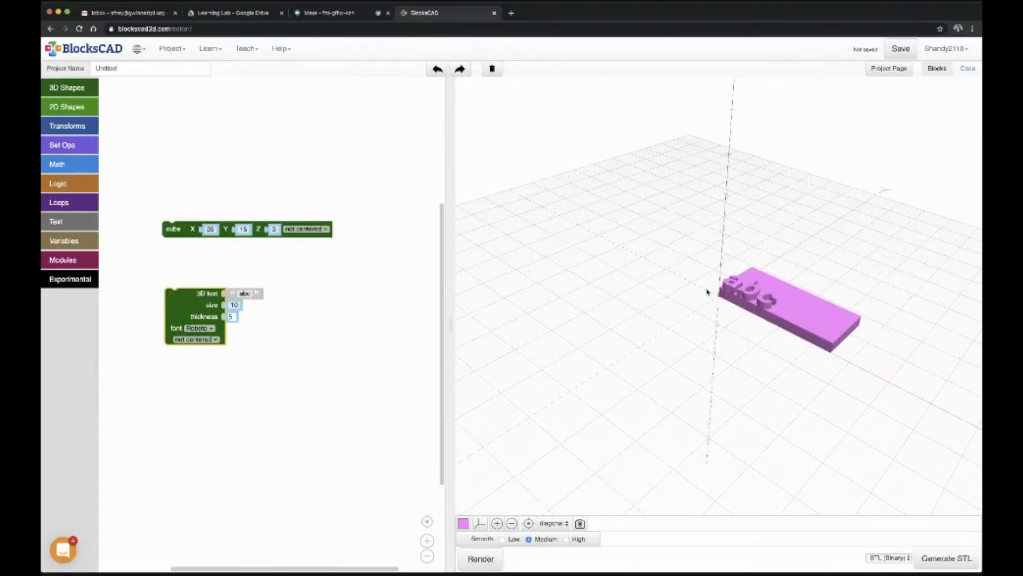
Step: Change the 3D text to "Summer" and render the model
{"action": "left_click_drag", "start_coordinate": [704, 300], "coordinate": [715, 366]}
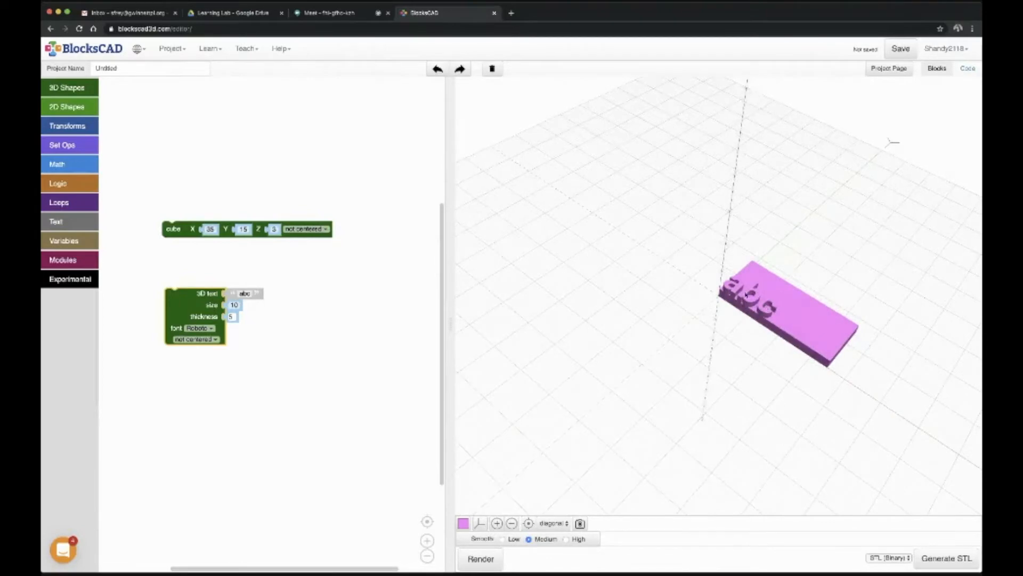
{"action": "left_click", "coordinate": [243, 293]}
{"action": "left_click_drag", "start_coordinate": [252, 295], "coordinate": [238, 294]}
{"action": "left_click_drag", "start_coordinate": [249, 293], "coordinate": [236, 294]}
{"action": "type", "text": "Summer"}
{"action": "left_click", "coordinate": [482, 558]}
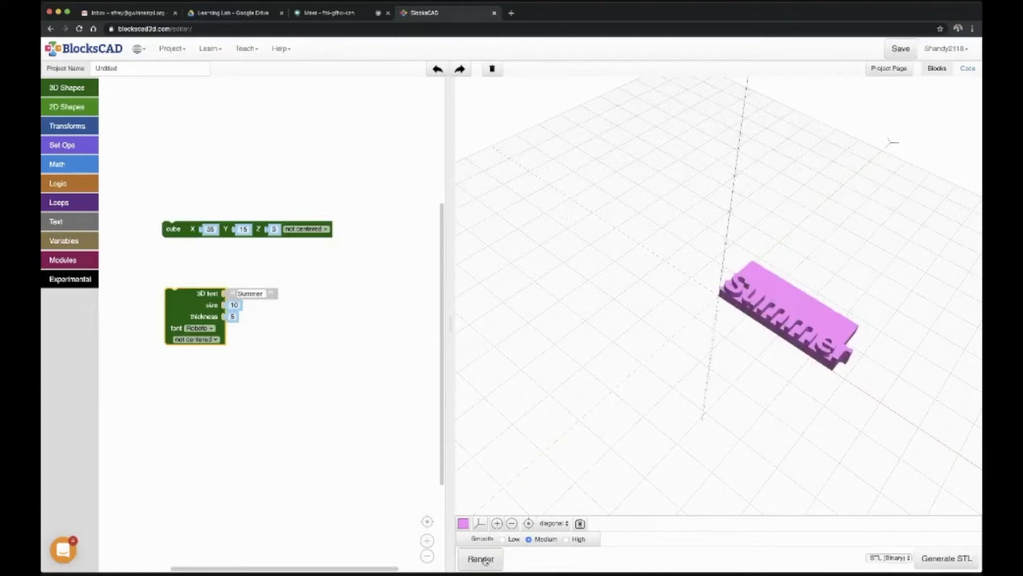
{"action": "left_click_drag", "start_coordinate": [811, 331], "coordinate": [834, 360]}
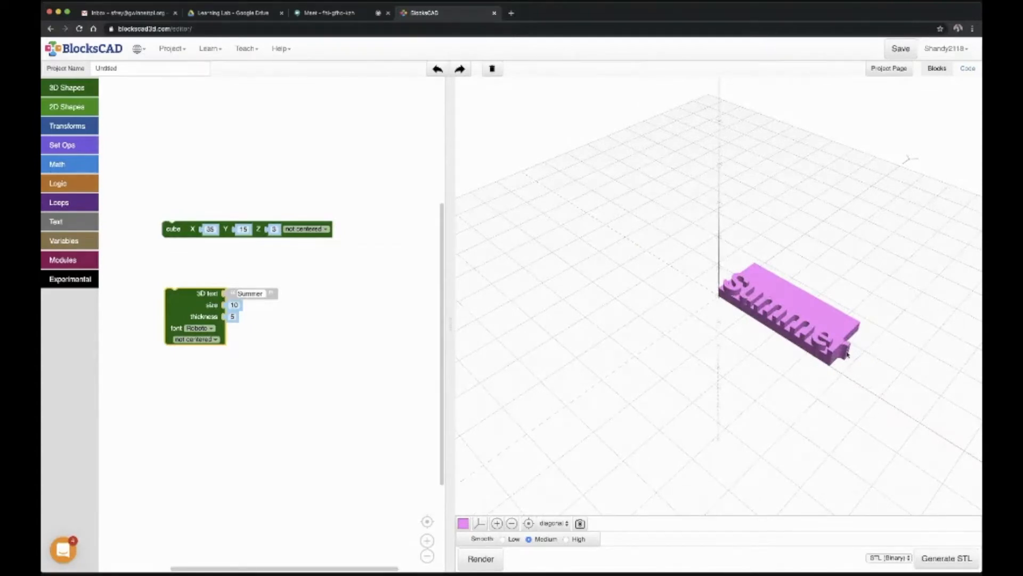
{"action": "left_click_drag", "start_coordinate": [846, 355], "coordinate": [787, 316]}
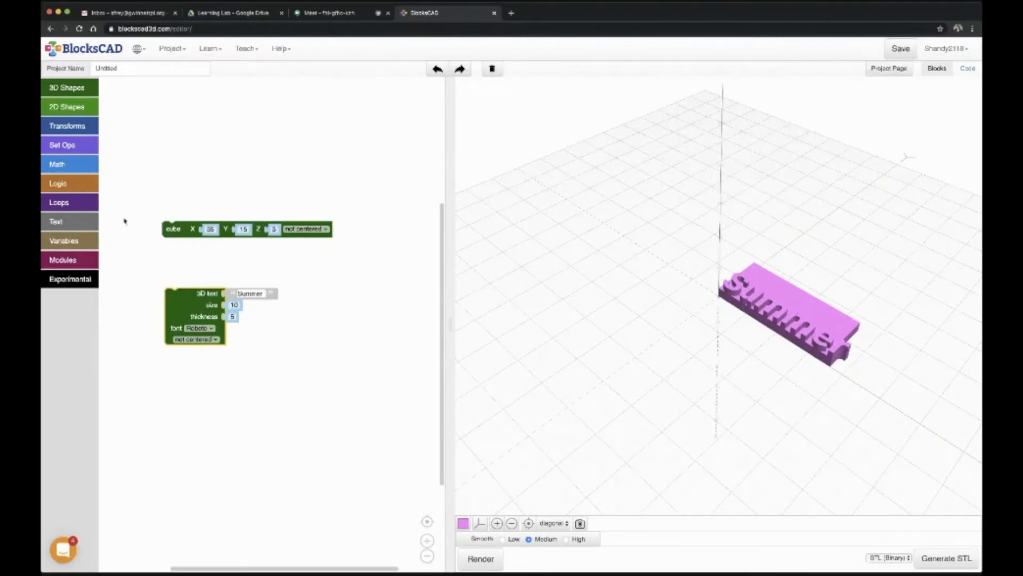
Step: Wrap the 3D text block in a yellow color block and render the model
{"action": "left_click", "coordinate": [77, 125]}
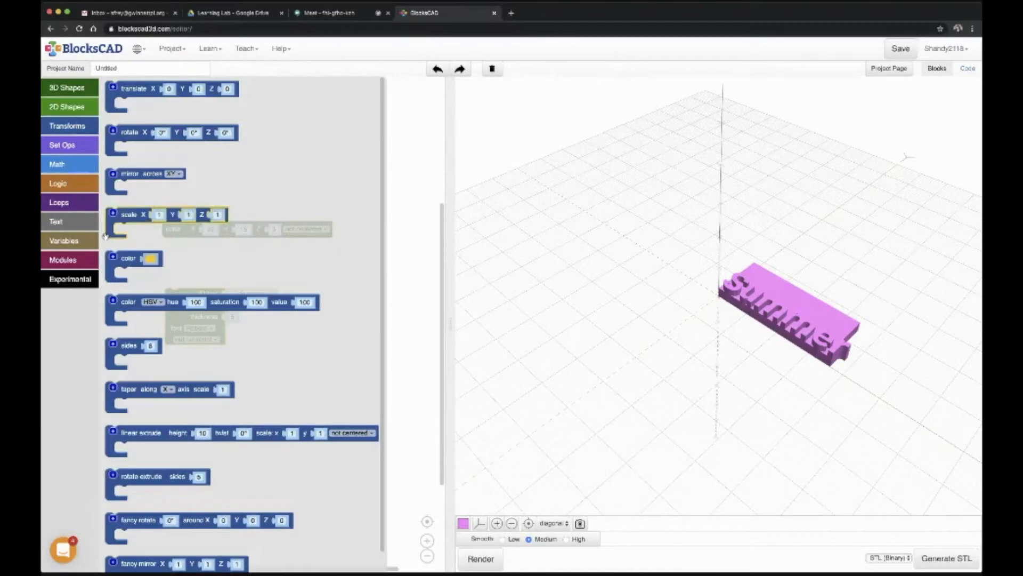
{"action": "left_click_drag", "start_coordinate": [126, 260], "coordinate": [175, 280]}
{"action": "left_click", "coordinate": [477, 559]}
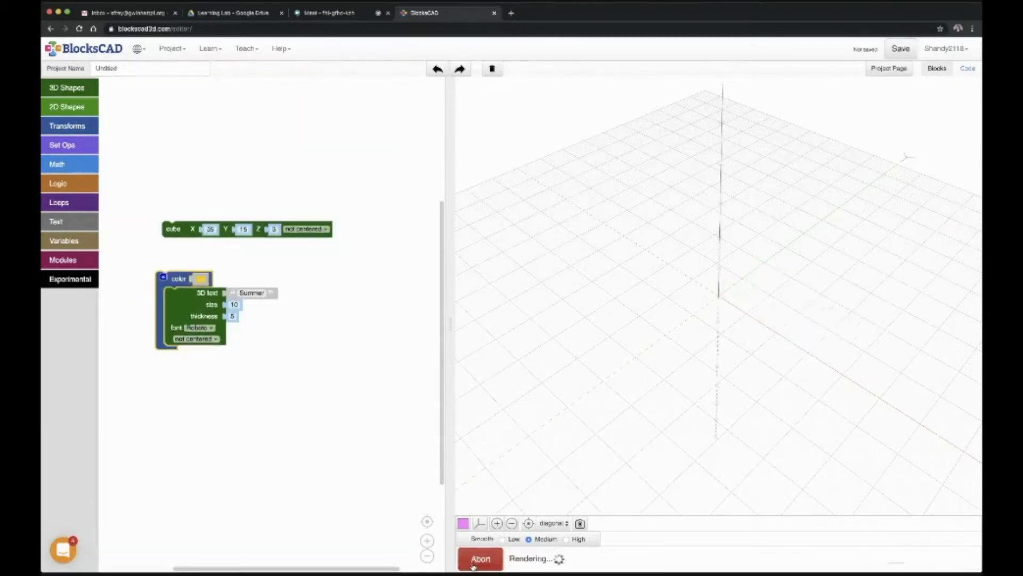
{"action": "left_click_drag", "start_coordinate": [749, 307], "coordinate": [739, 299]}
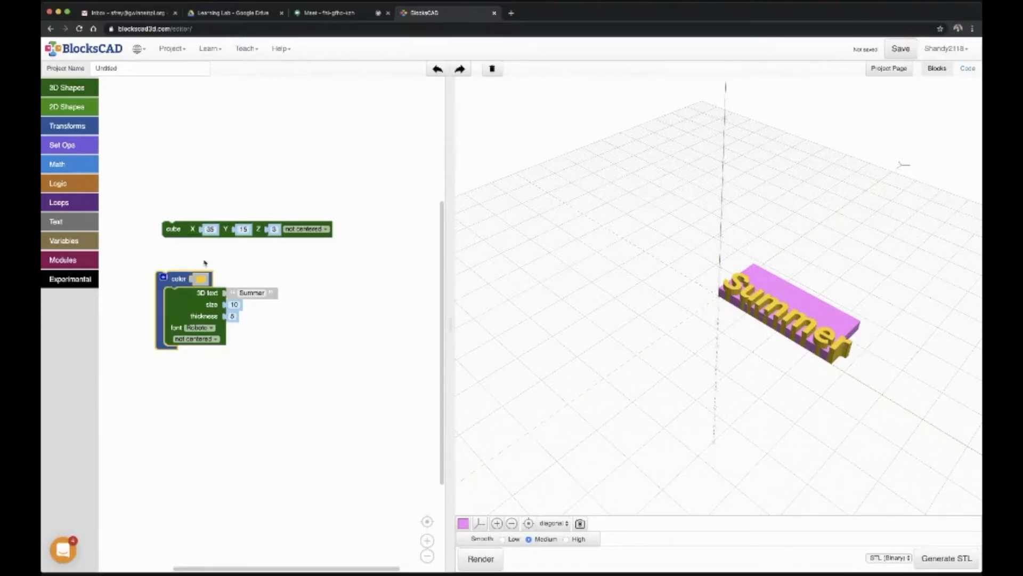
Step: Wrap the colored text in a translate block, try X offsets of 3 and -1, and render each
{"action": "left_click_drag", "start_coordinate": [173, 280], "coordinate": [192, 297]}
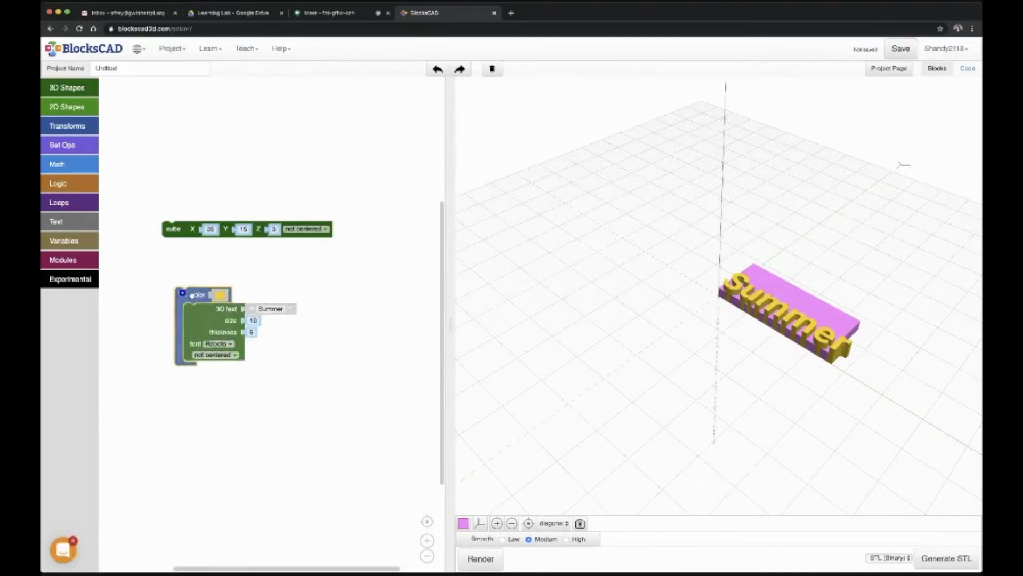
{"action": "left_click", "coordinate": [75, 126]}
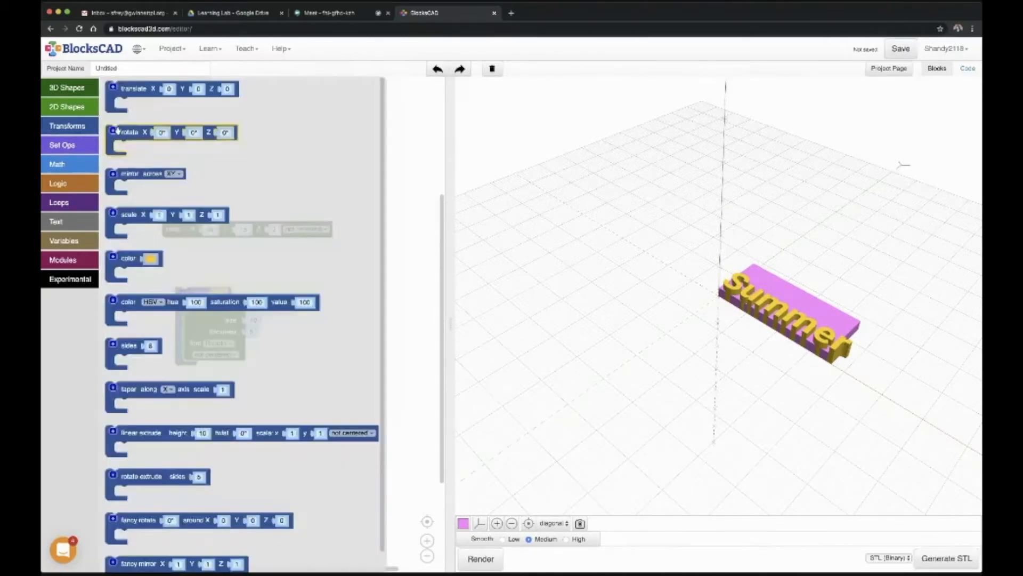
{"action": "left_click_drag", "start_coordinate": [142, 95], "coordinate": [190, 281]}
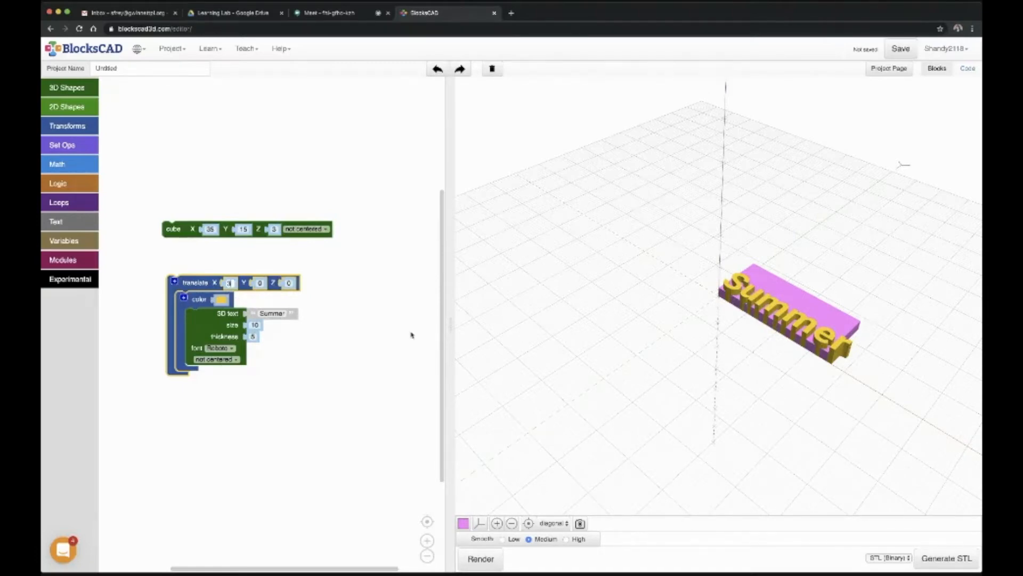
{"action": "left_click", "coordinate": [480, 558]}
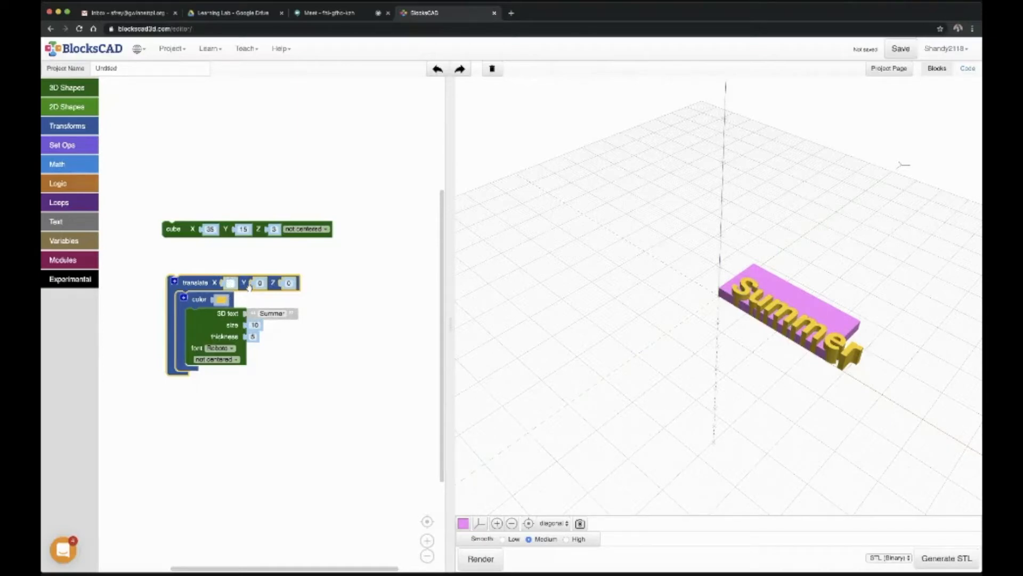
{"action": "type", "text": "-1"}
{"action": "left_click", "coordinate": [479, 558]}
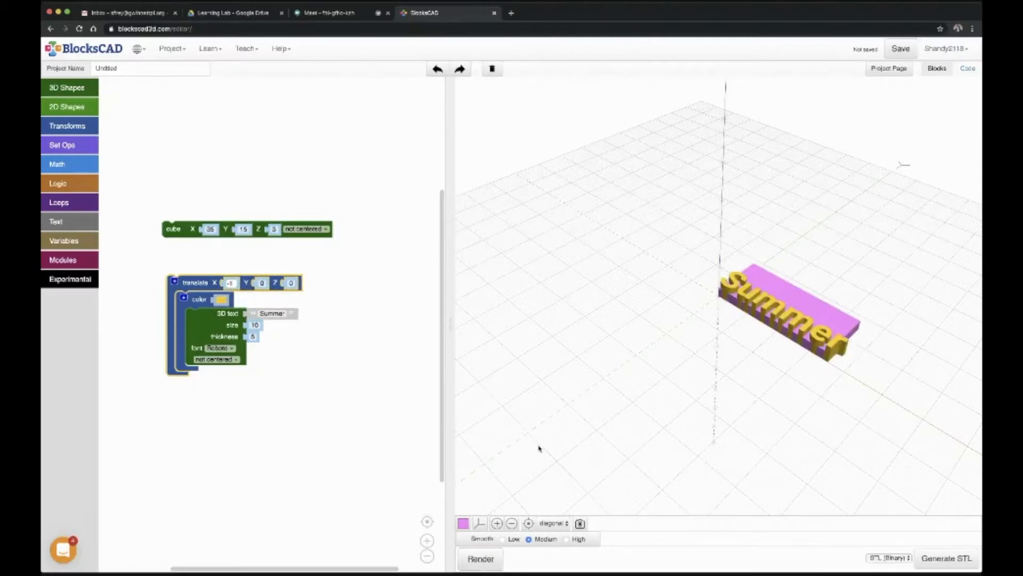
Step: Lengthen the base cube along X to 38 and on to 39, rendering the model each time
{"action": "left_click", "coordinate": [209, 229]}
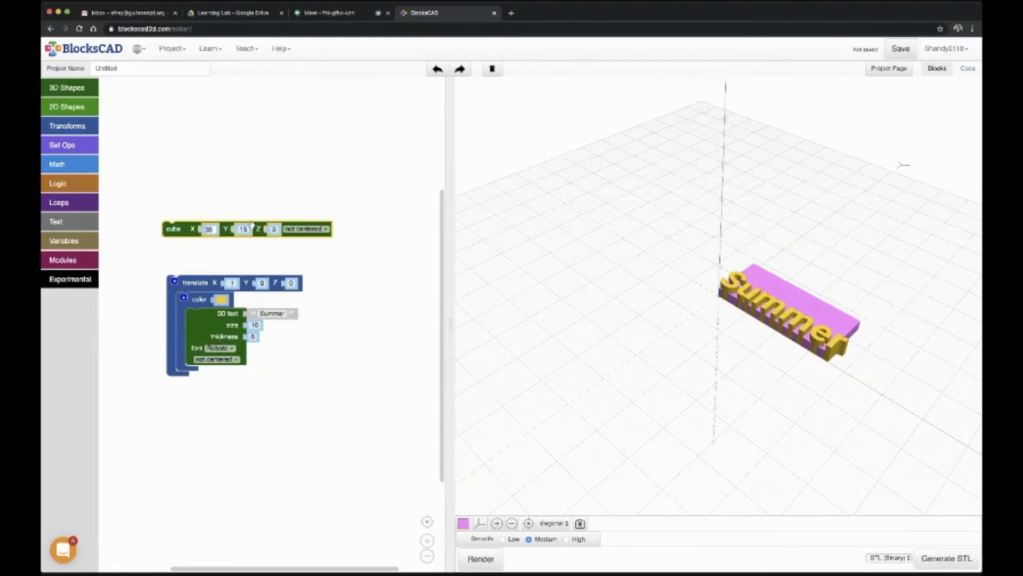
{"action": "key", "text": "BackSpace"}
{"action": "type", "text": "8"}
{"action": "left_click", "coordinate": [468, 558]}
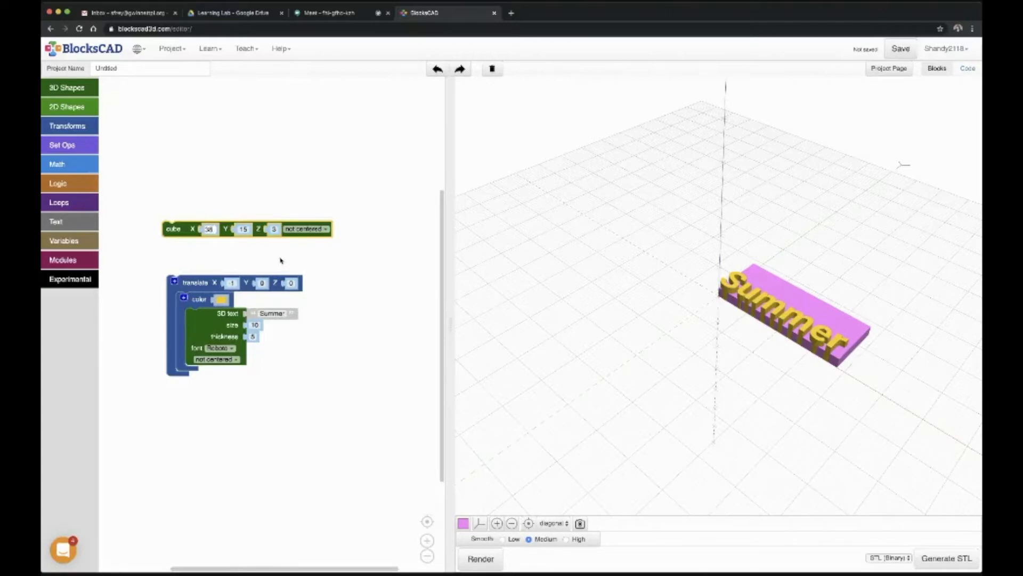
{"action": "left_click", "coordinate": [485, 558]}
Step: Set the text's translate X offset to 1 and render the model
{"action": "left_click", "coordinate": [229, 283]}
{"action": "type", "text": "-1"}
{"action": "type", "text": "1"}
{"action": "left_click", "coordinate": [484, 562]}
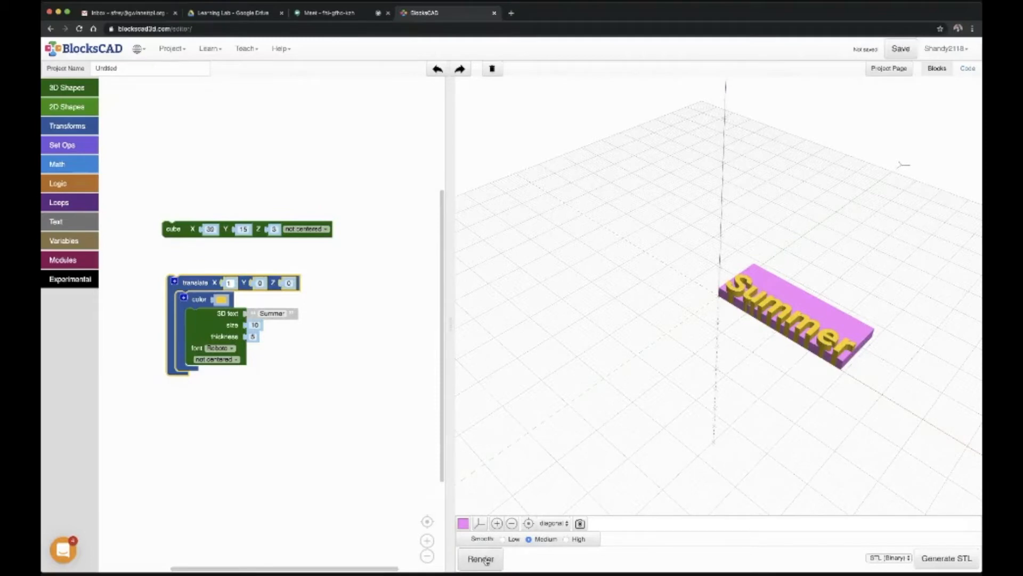
{"action": "left_click", "coordinate": [299, 235]}
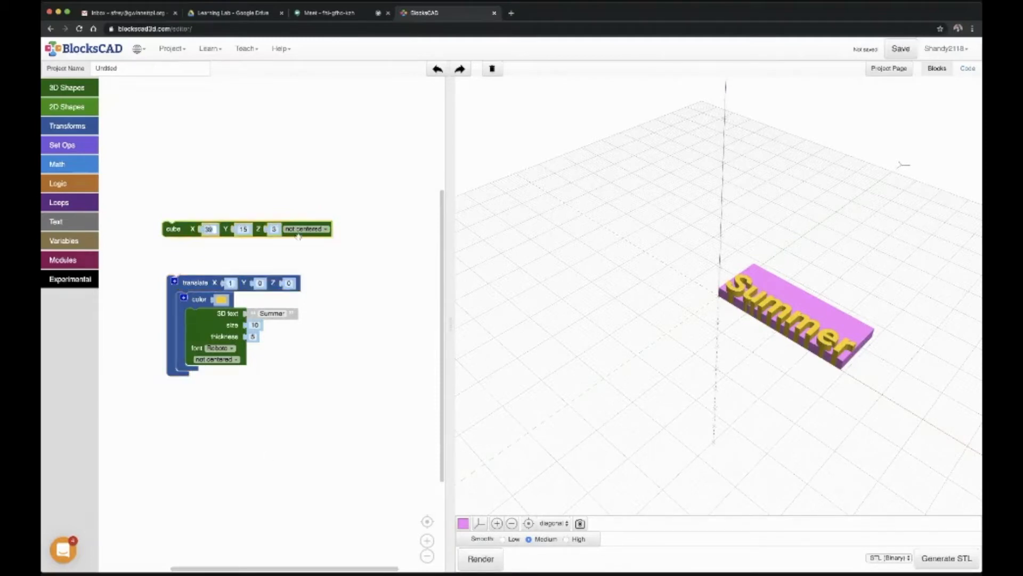
Step: Set the base cube's X length to 40 and render the model
{"action": "type", "text": "40"}
{"action": "left_click", "coordinate": [480, 565]}
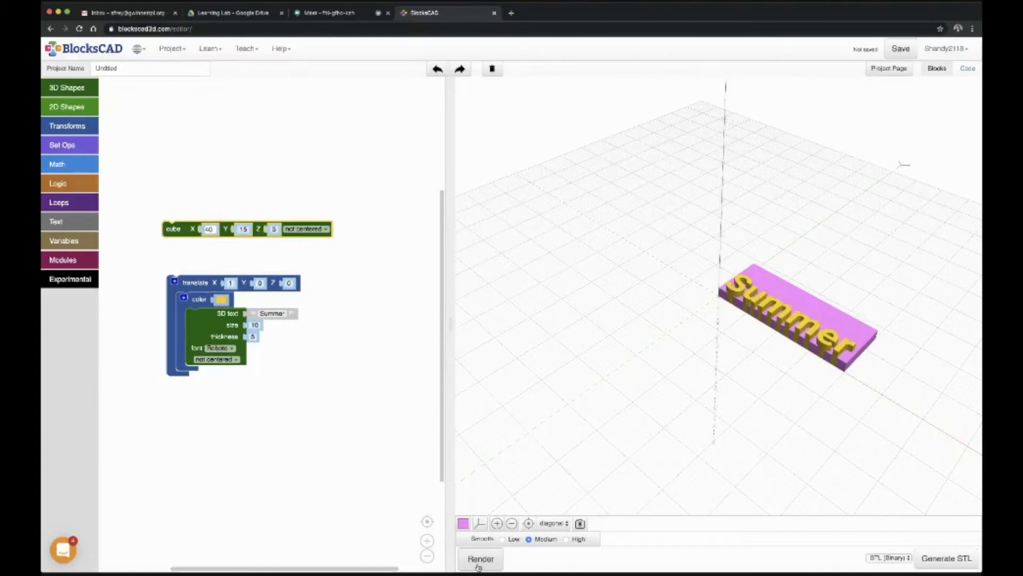
{"action": "left_click_drag", "start_coordinate": [649, 303], "coordinate": [679, 399]}
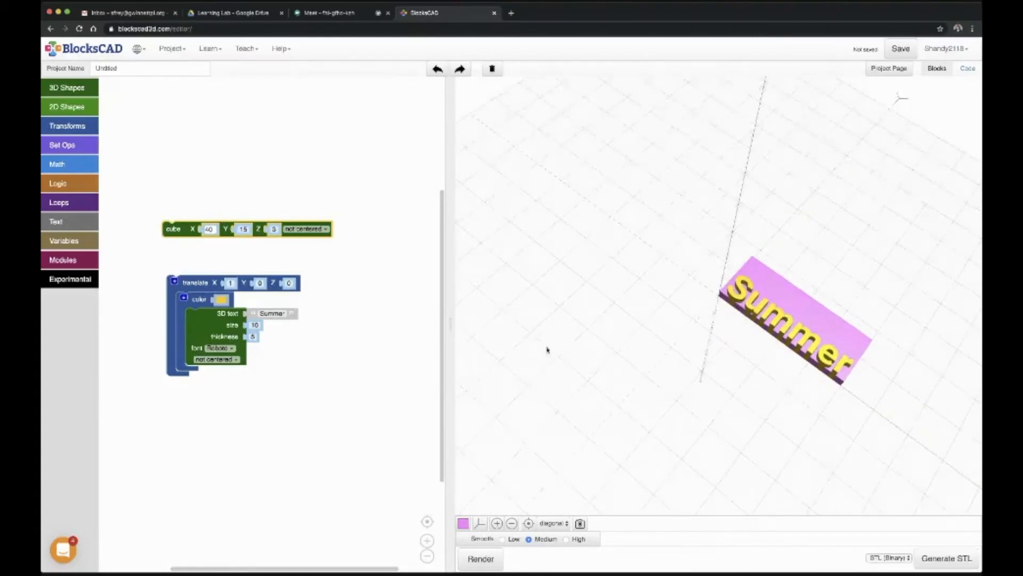
Step: Set the text's translate Y offset to 3 and on to 4, rendering the model each time
{"action": "left_click", "coordinate": [259, 283]}
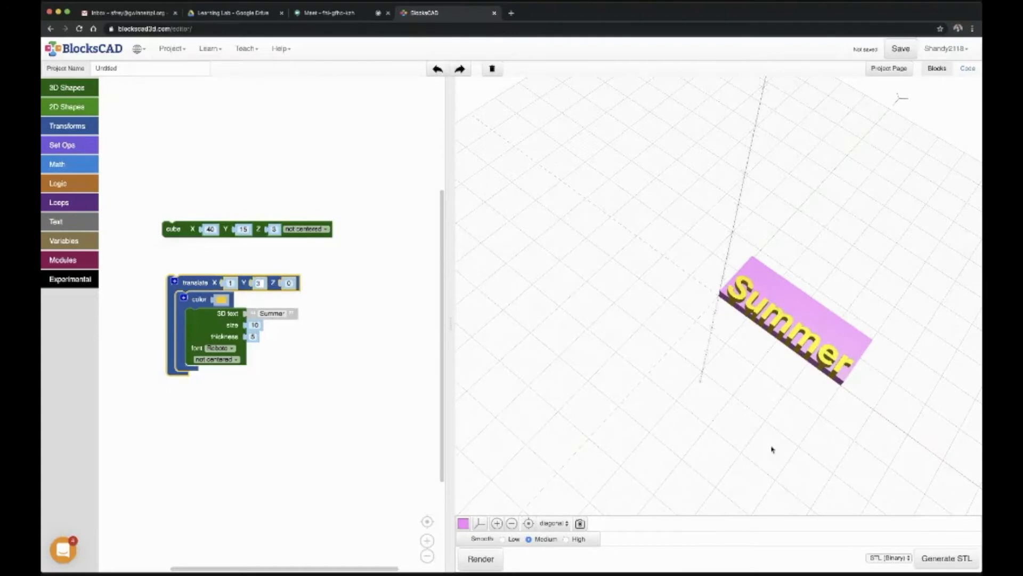
{"action": "left_click", "coordinate": [480, 565]}
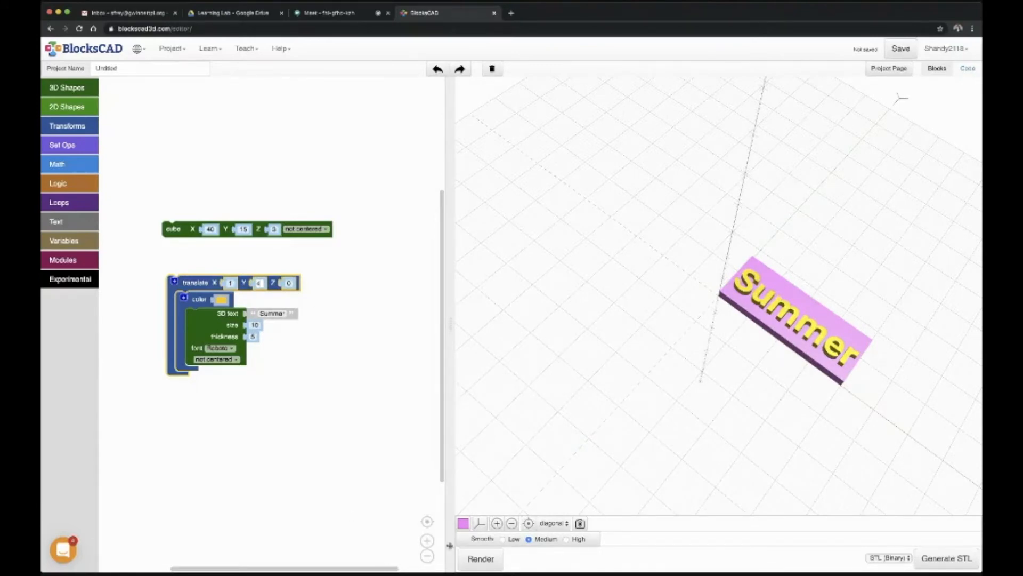
{"action": "left_click", "coordinate": [472, 557]}
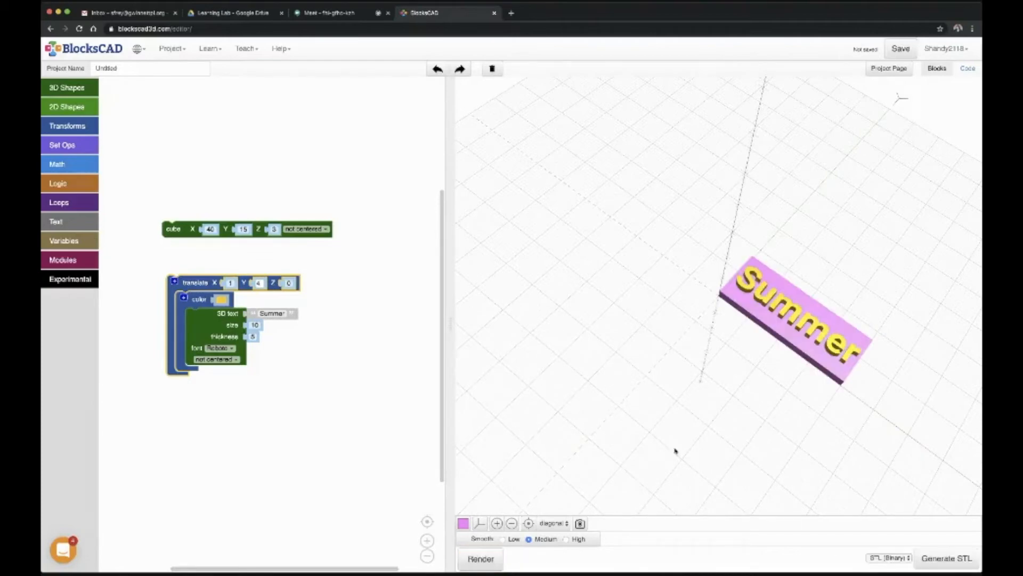
{"action": "left_click_drag", "start_coordinate": [772, 296], "coordinate": [736, 226]}
{"action": "left_click_drag", "start_coordinate": [758, 334], "coordinate": [765, 322]}
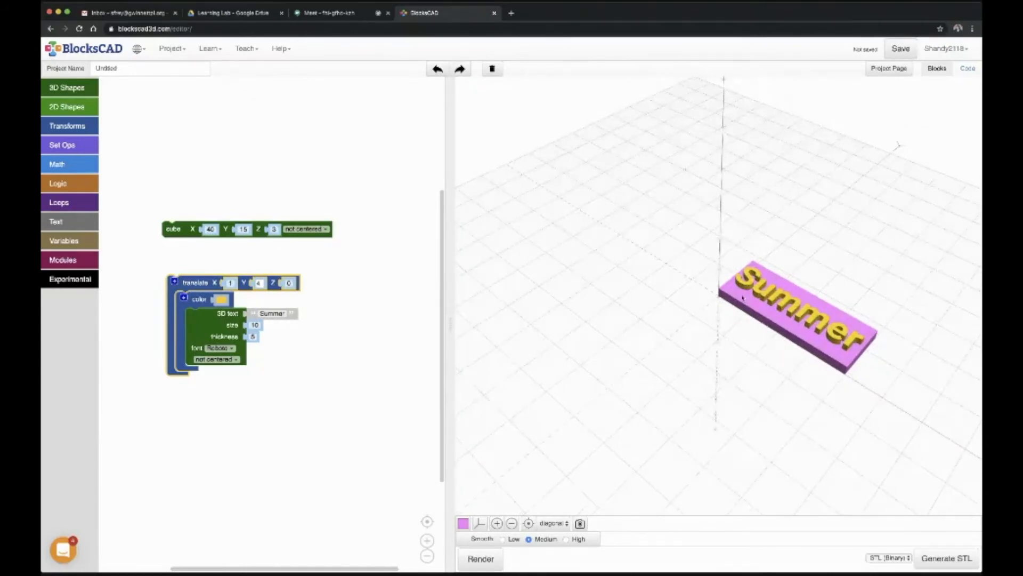
Step: Change the 3D text's font to Stardos Stencil and render the model
{"action": "left_click_drag", "start_coordinate": [768, 289], "coordinate": [820, 359]}
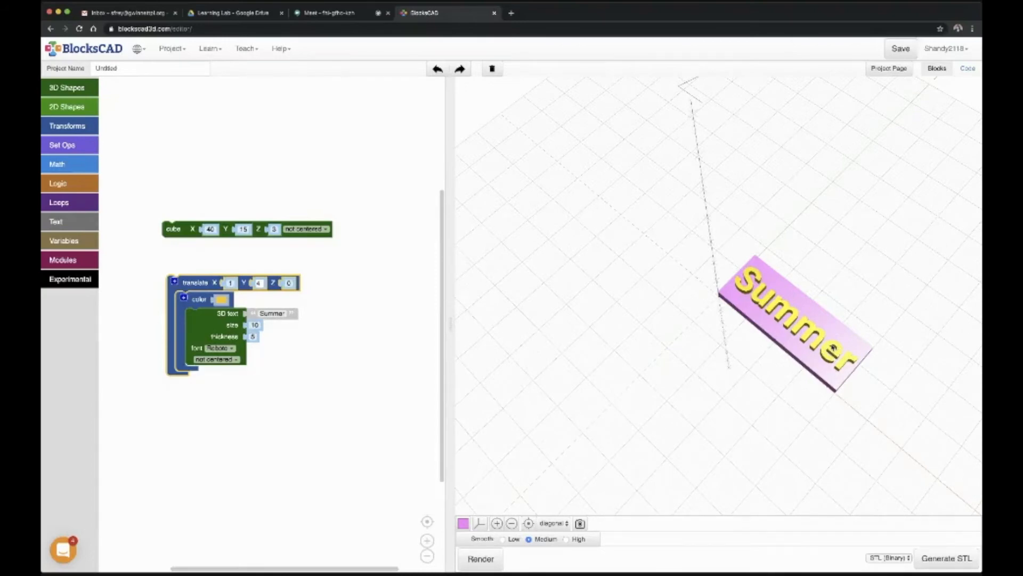
{"action": "left_click", "coordinate": [231, 349]}
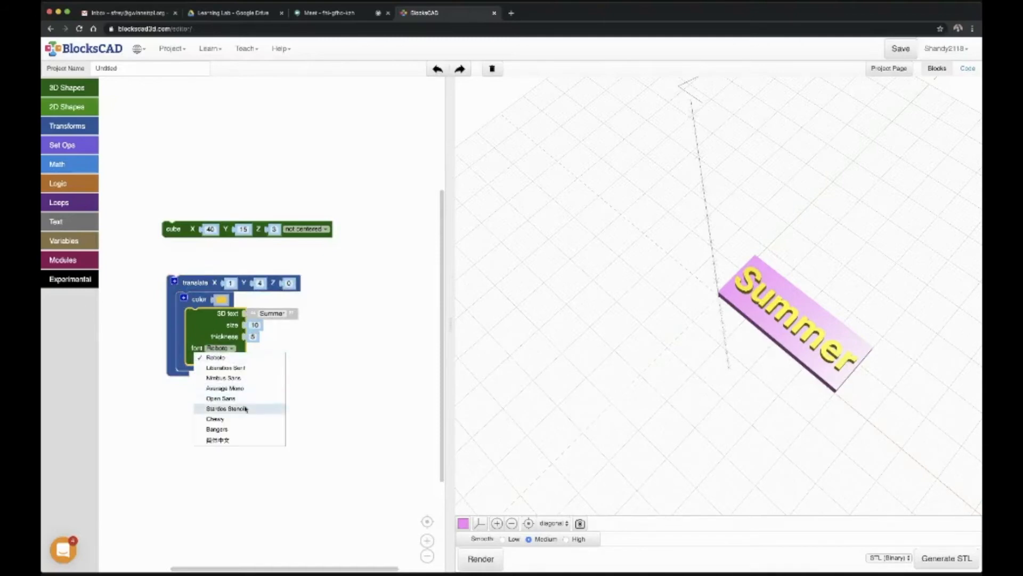
{"action": "left_click", "coordinate": [247, 409]}
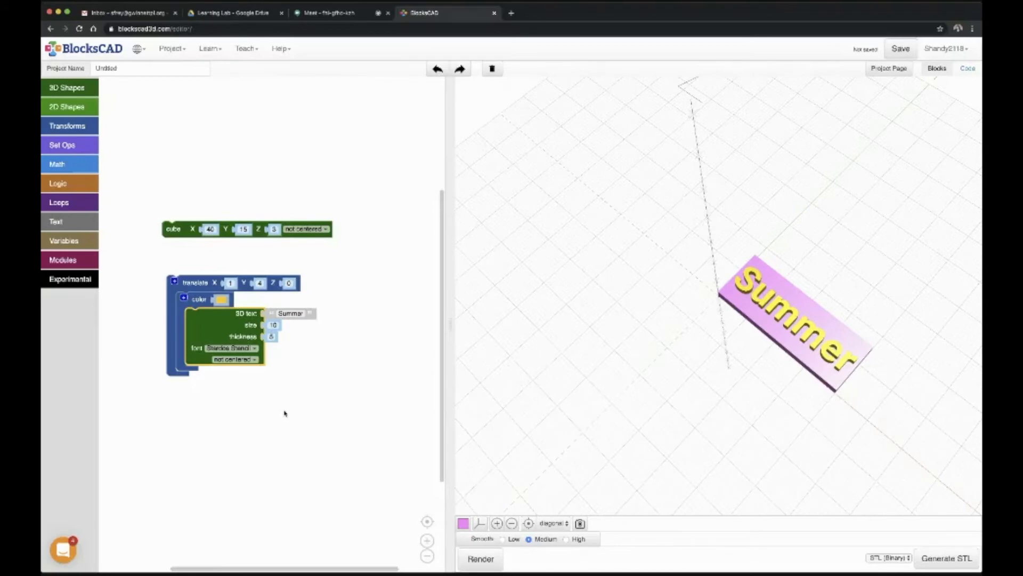
{"action": "left_click", "coordinate": [480, 558]}
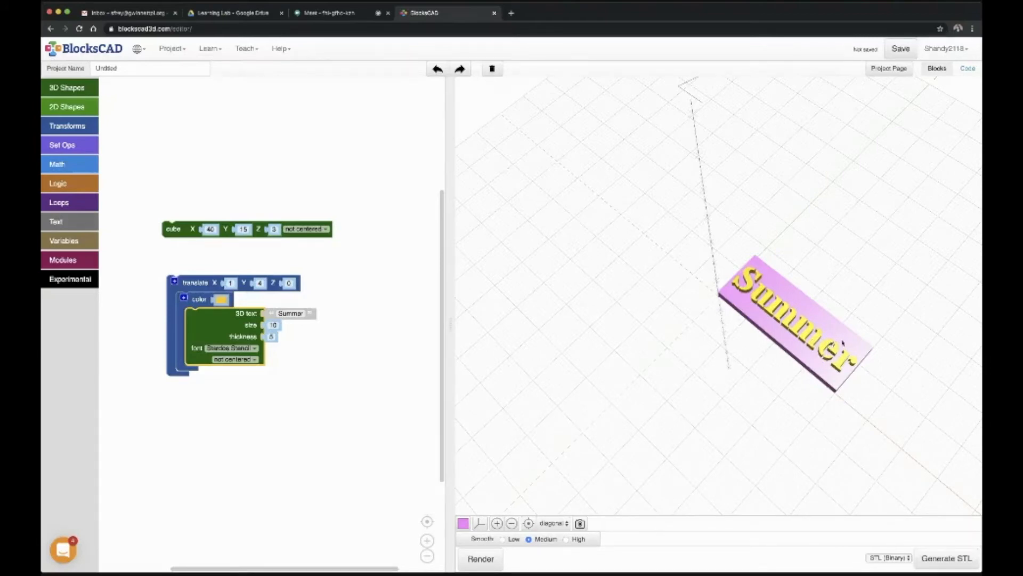
{"action": "left_click_drag", "start_coordinate": [812, 364], "coordinate": [829, 335]}
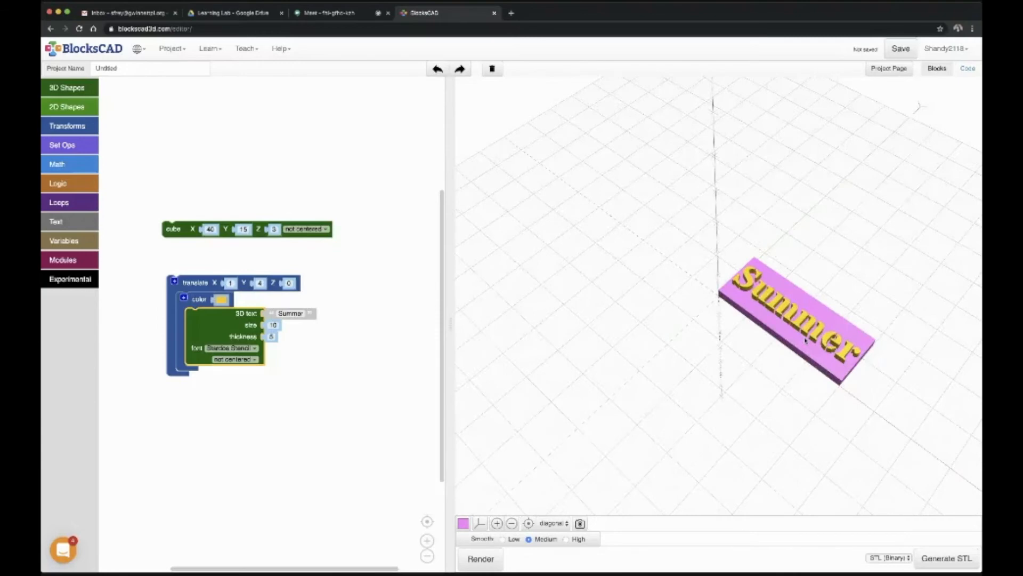
{"action": "mouse_move", "coordinate": [788, 356]}
{"action": "left_mouse_down"}
{"action": "mouse_move", "coordinate": [788, 388]}
{"action": "mouse_move", "coordinate": [790, 347]}
{"action": "mouse_move", "coordinate": [790, 372]}
{"action": "left_mouse_up"}
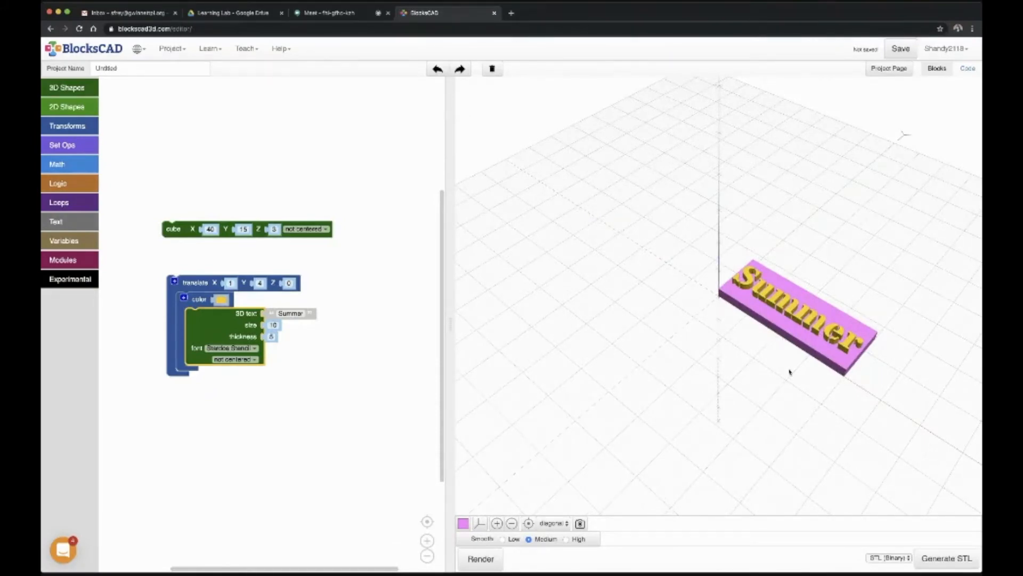
Step: Set the text's translate Z offset to -1, render the model, and inspect the plate's underside
{"action": "left_click_drag", "start_coordinate": [806, 381], "coordinate": [815, 312]}
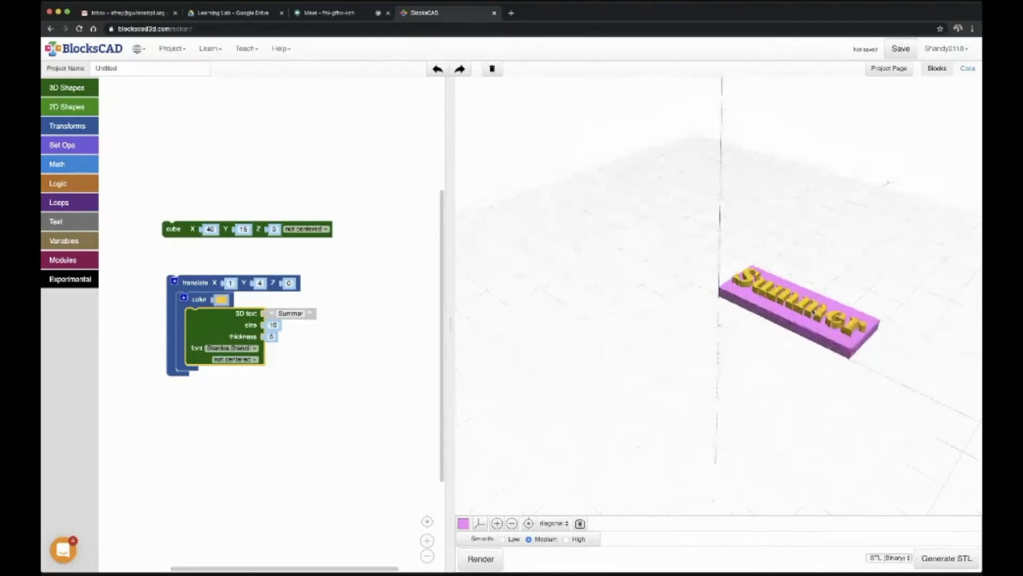
{"action": "left_click_drag", "start_coordinate": [808, 372], "coordinate": [829, 235]}
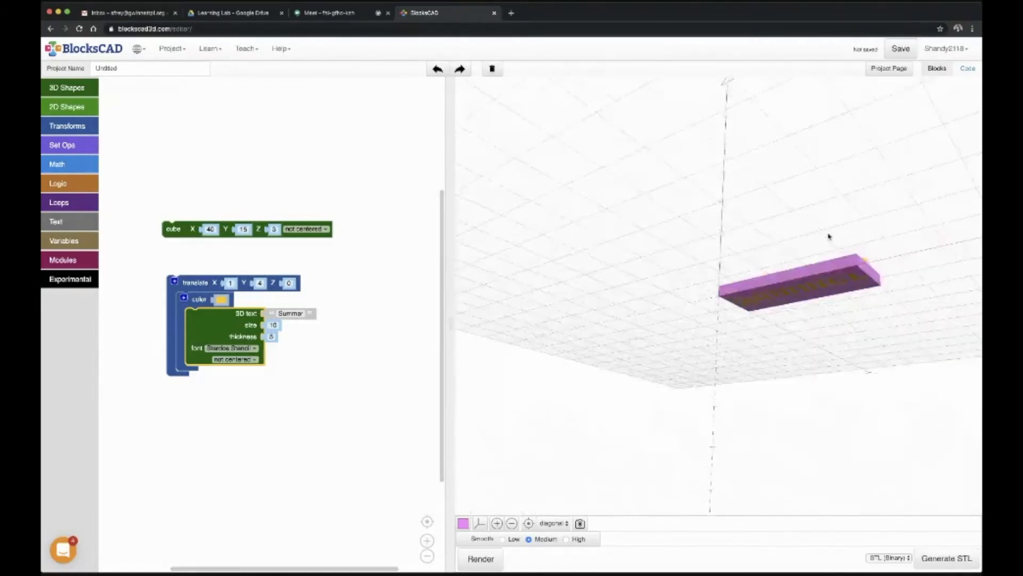
{"action": "left_click_drag", "start_coordinate": [836, 302], "coordinate": [829, 217]}
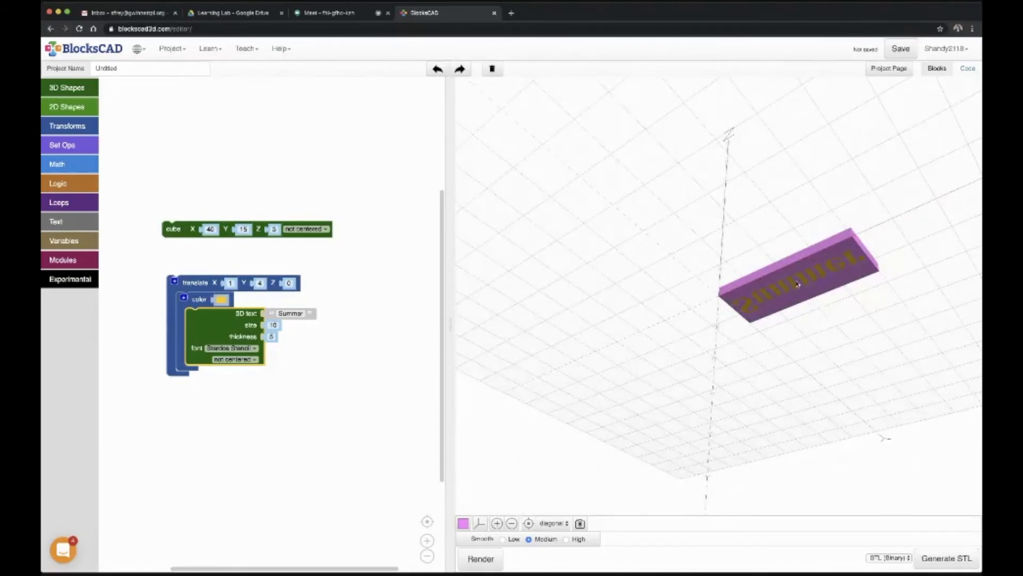
{"action": "left_click_drag", "start_coordinate": [790, 247], "coordinate": [804, 361]}
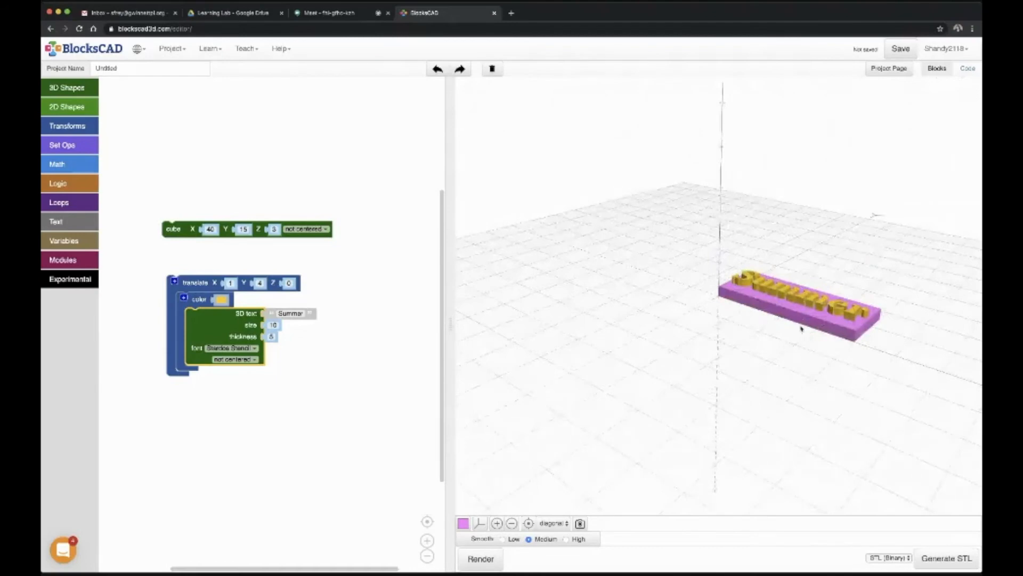
{"action": "left_click", "coordinate": [288, 282]}
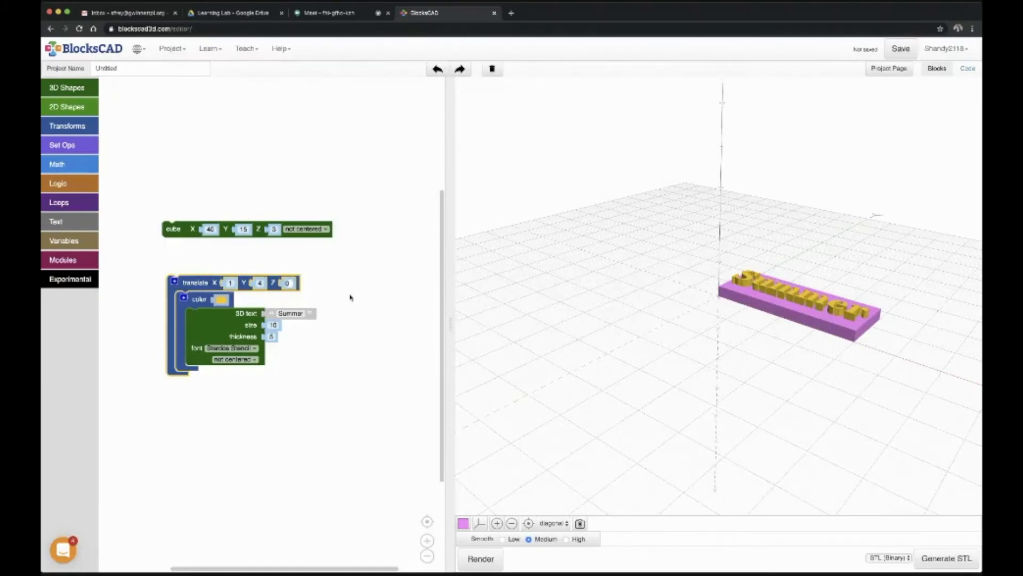
{"action": "type", "text": "-1"}
{"action": "left_click", "coordinate": [480, 558]}
{"action": "left_click", "coordinate": [479, 560]}
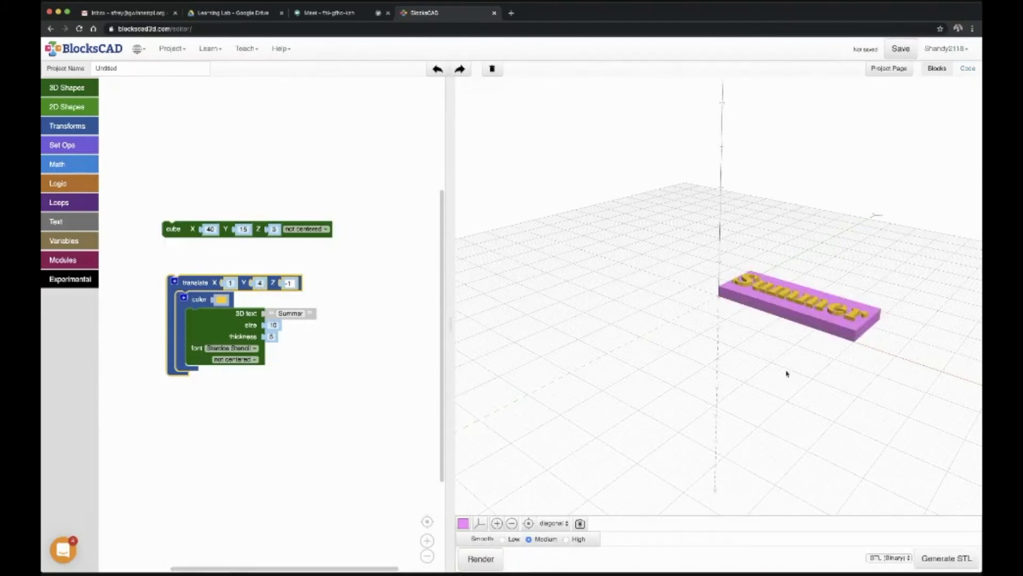
{"action": "left_click_drag", "start_coordinate": [787, 374], "coordinate": [810, 216]}
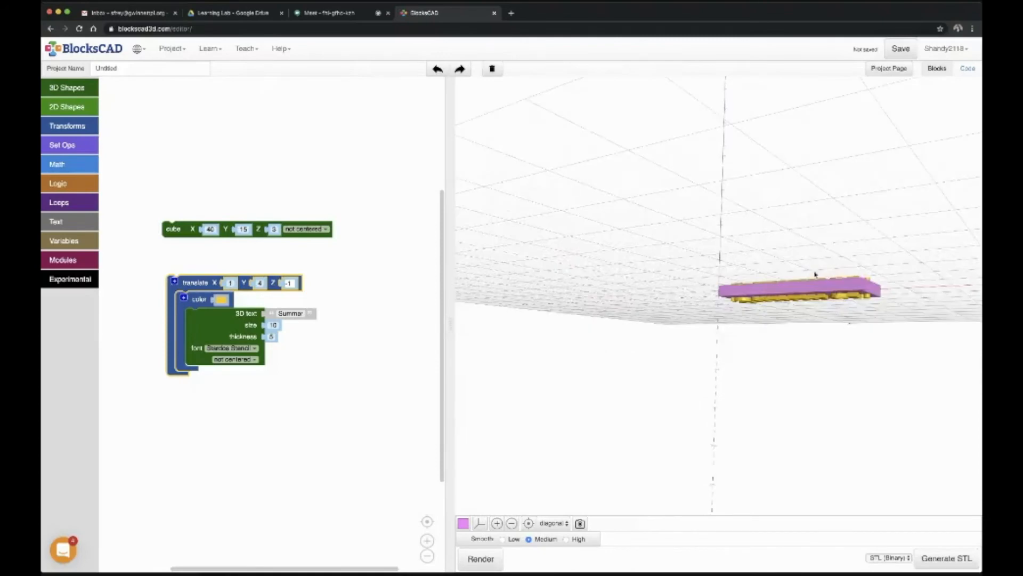
{"action": "left_click_drag", "start_coordinate": [819, 284], "coordinate": [765, 278]}
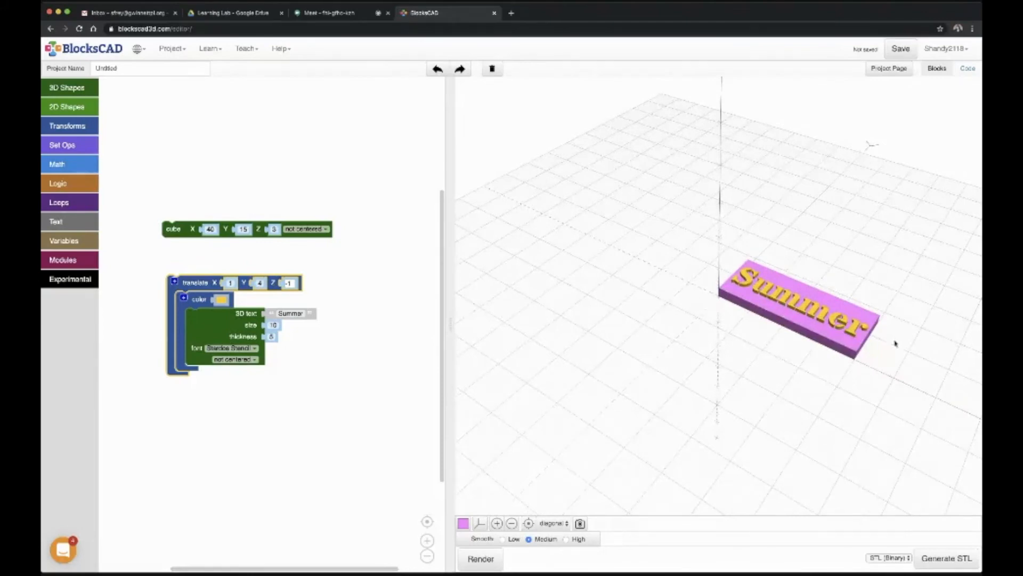
{"action": "left_click_drag", "start_coordinate": [847, 370], "coordinate": [781, 199]}
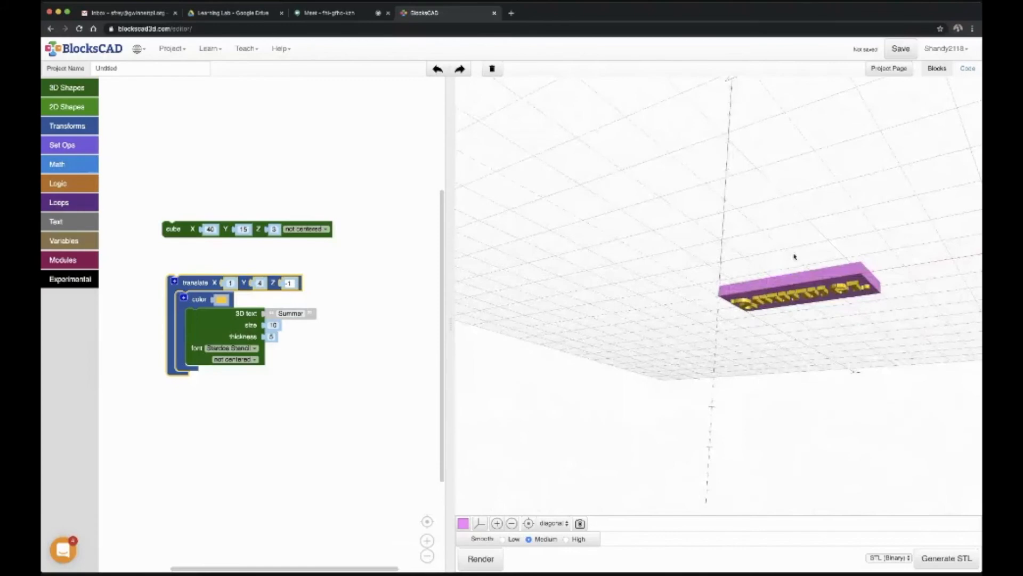
Step: Add a difference block to the empty workspace area above the cube block
{"action": "left_click", "coordinate": [528, 523]}
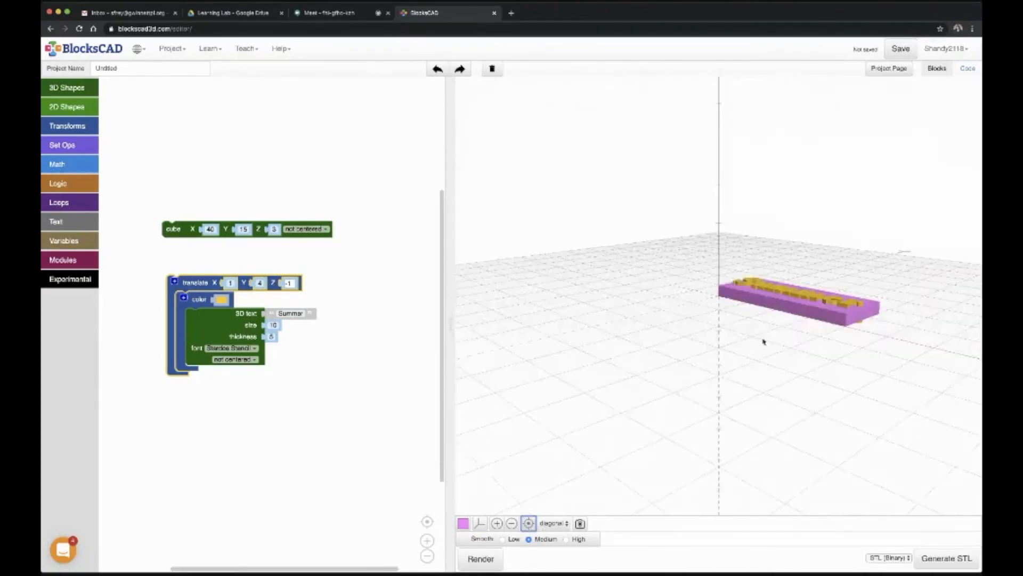
{"action": "left_click_drag", "start_coordinate": [753, 304], "coordinate": [754, 358]}
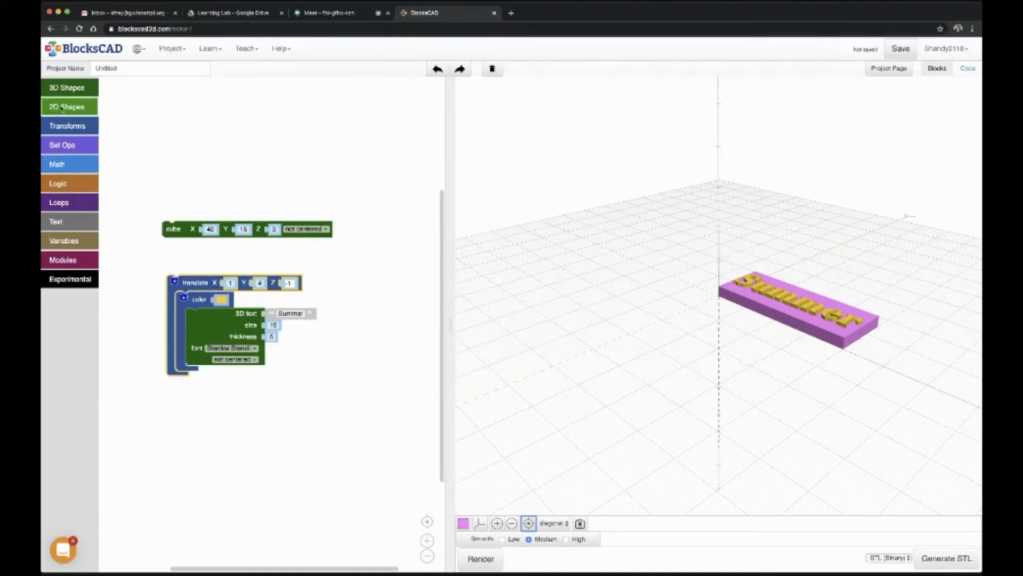
{"action": "left_click", "coordinate": [67, 147]}
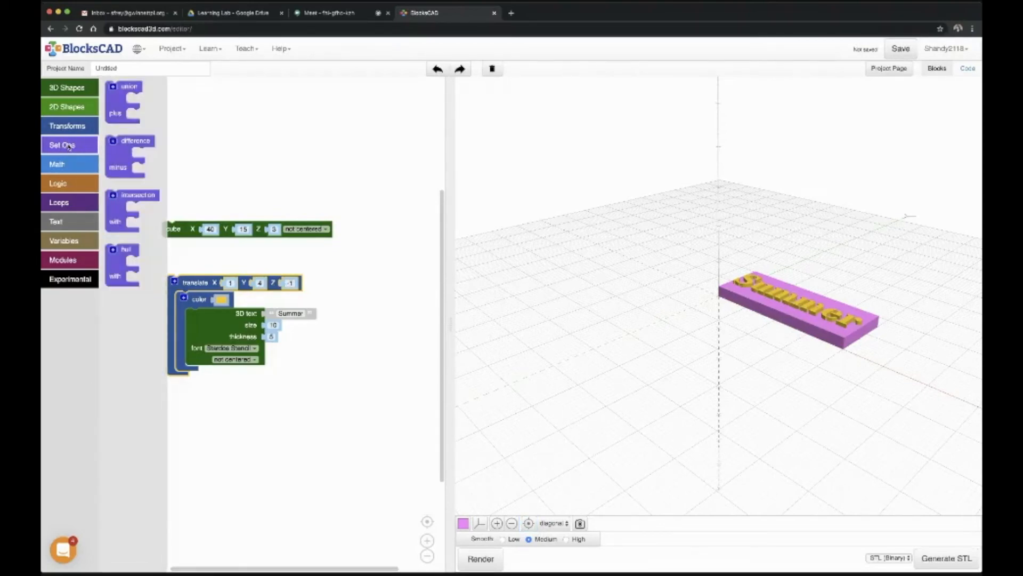
{"action": "left_click", "coordinate": [117, 157]}
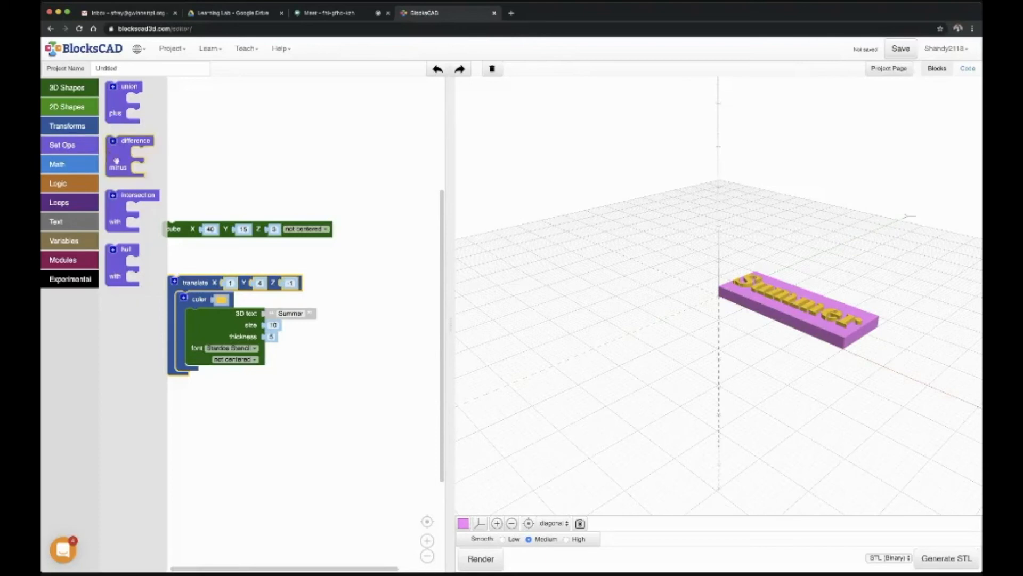
{"action": "left_click_drag", "start_coordinate": [117, 156], "coordinate": [142, 155]}
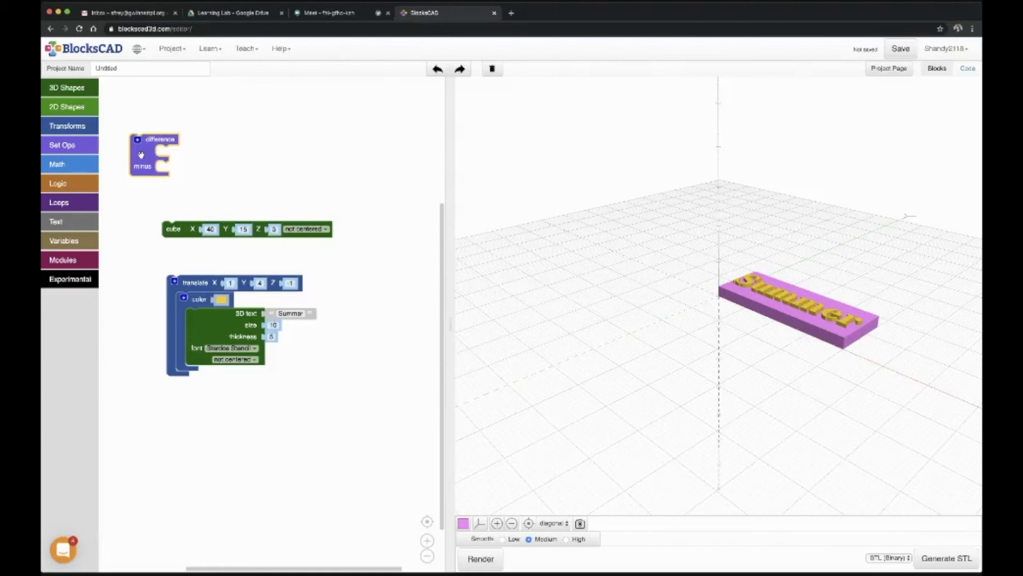
{"action": "left_click_drag", "start_coordinate": [141, 155], "coordinate": [140, 165]}
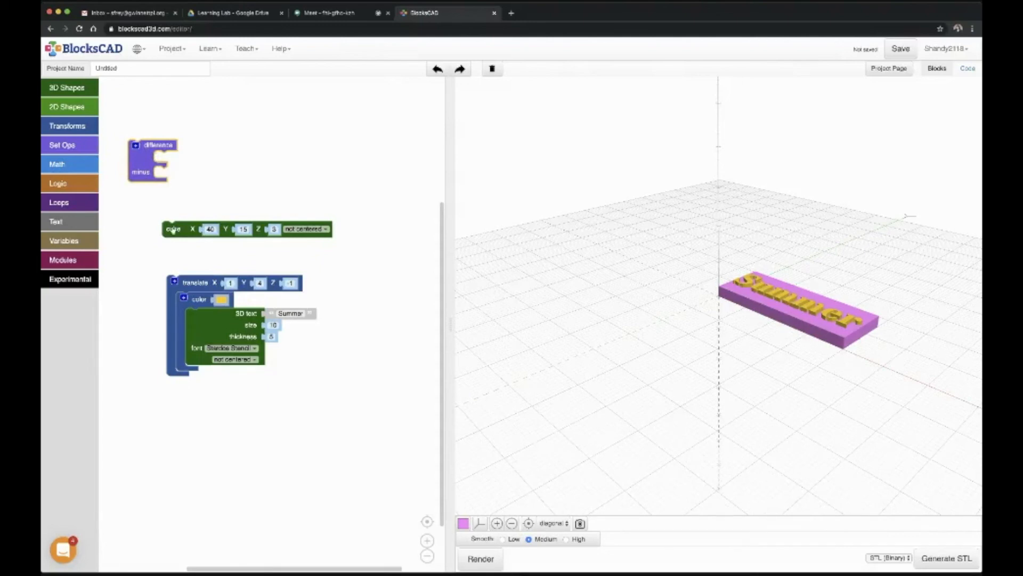
Step: Subtract the translated text from the cube by nesting both in the difference block, and render the model
{"action": "left_click_drag", "start_coordinate": [177, 229], "coordinate": [161, 188]}
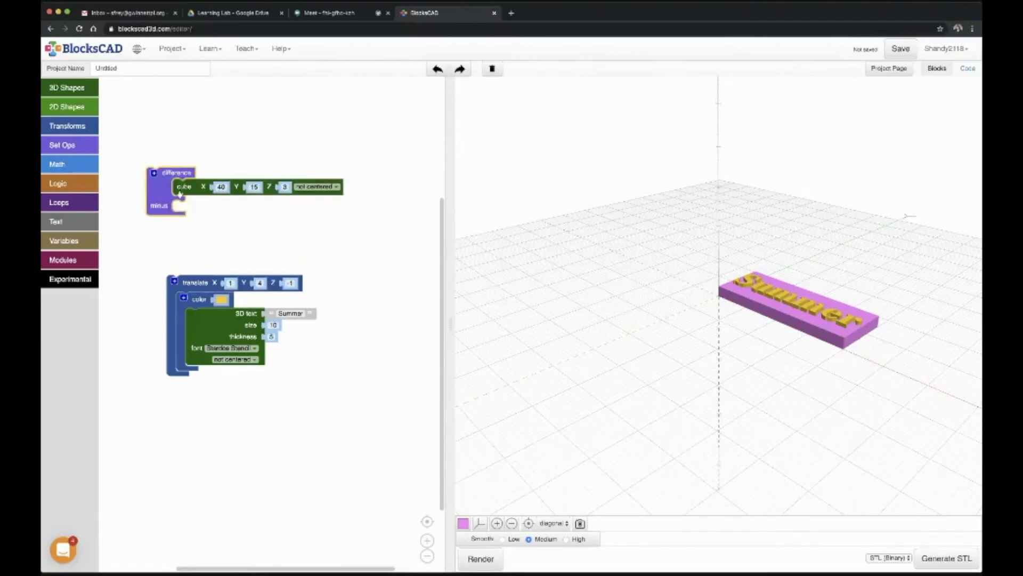
{"action": "left_click_drag", "start_coordinate": [182, 283], "coordinate": [192, 213]}
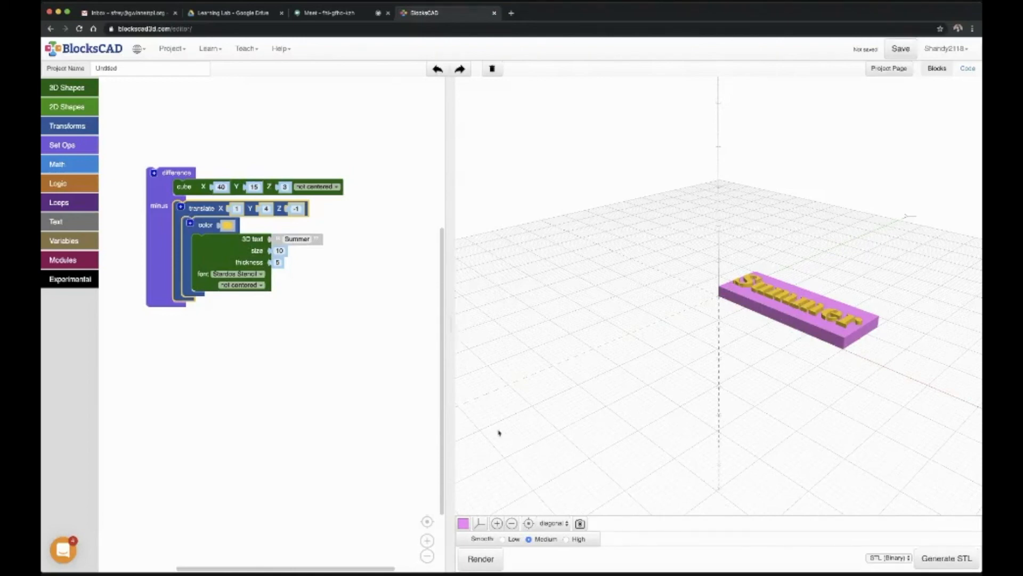
{"action": "left_click", "coordinate": [480, 560]}
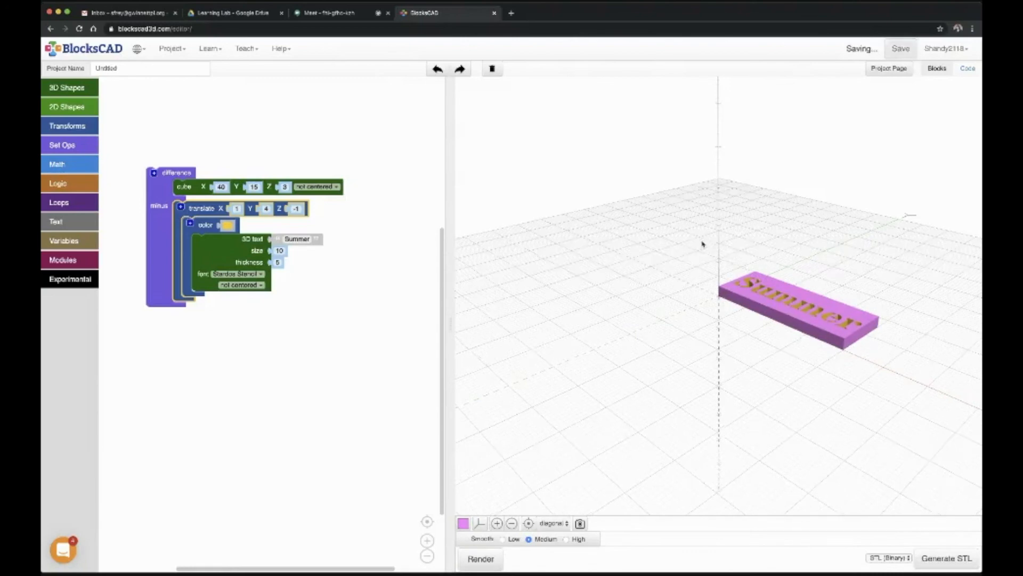
Step: Examine the lettering cut through the plate from above and from the side
{"action": "left_click_drag", "start_coordinate": [701, 240], "coordinate": [682, 220]}
{"action": "left_click_drag", "start_coordinate": [765, 347], "coordinate": [756, 323]}
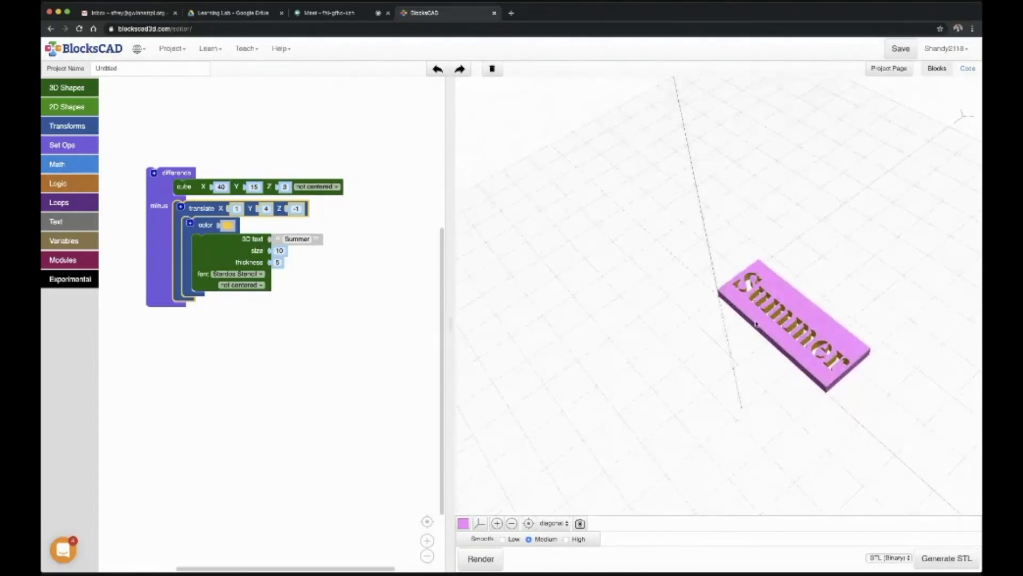
{"action": "left_click_drag", "start_coordinate": [720, 288], "coordinate": [745, 340]}
{"action": "left_click_drag", "start_coordinate": [752, 300], "coordinate": [754, 342]}
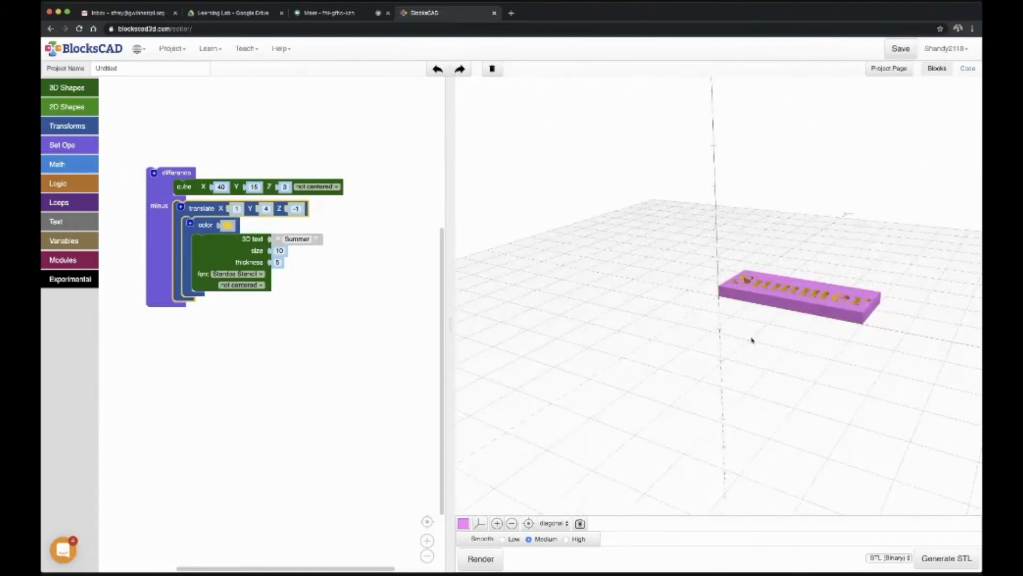
{"action": "left_click_drag", "start_coordinate": [745, 292], "coordinate": [732, 336]}
{"action": "left_click_drag", "start_coordinate": [743, 299], "coordinate": [737, 317]}
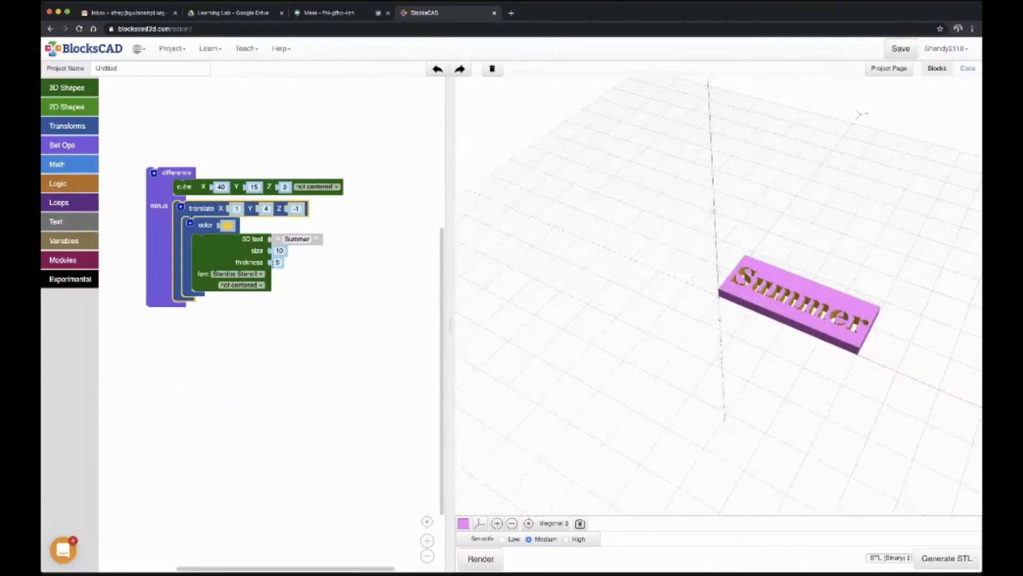